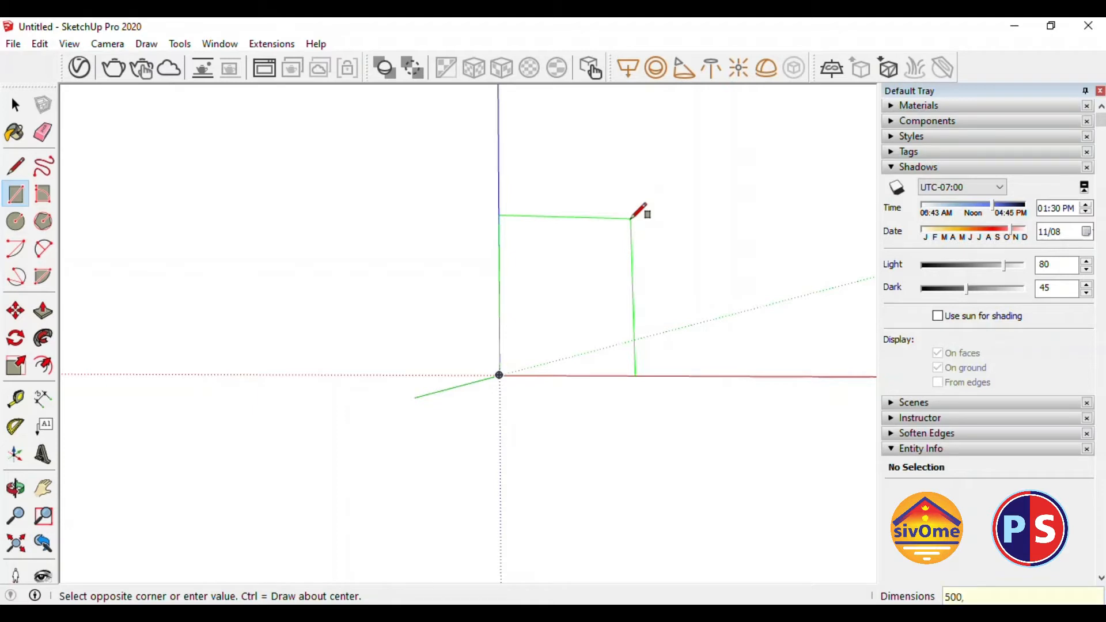
Draw an upright 500 mm square from the origin along the red and blue axes and make it a group
left_click(632, 218)
key("space")
middle_click_drag(632, 218, 589, 299)
left_click(559, 259)
left_click_drag(560, 259, 568, 267)
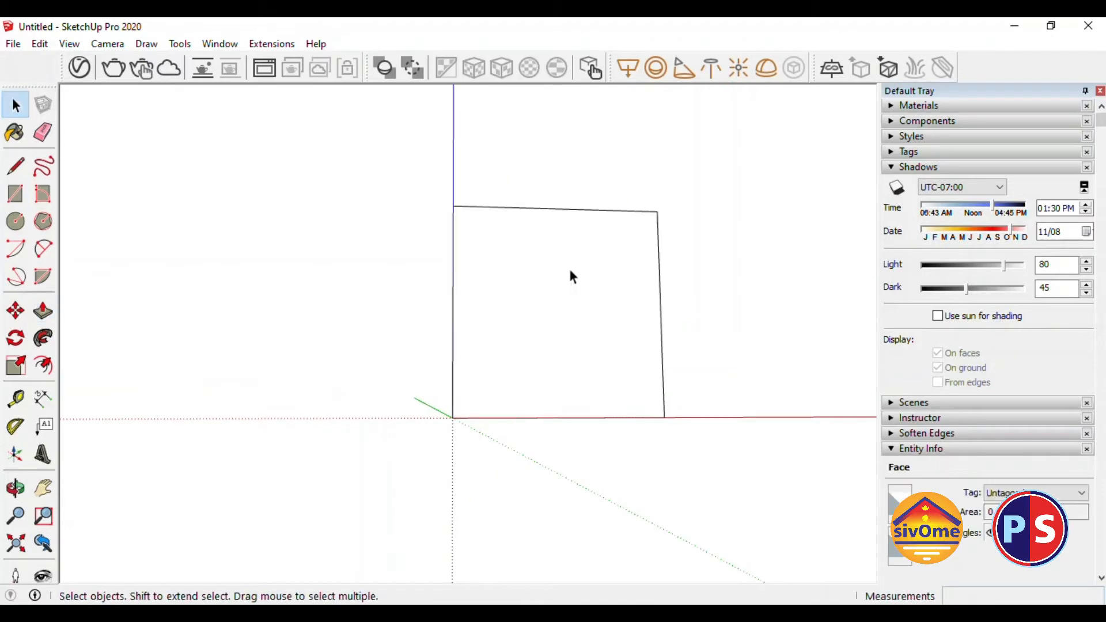
middle_click_drag(568, 268, 441, 214)
left_click(544, 299)
double_click(541, 233)
right_click(540, 231)
left_click(623, 370)
Draw a circle of 200 mm radius in the front plane, centred on the square's corner at the origin
key("a")
key("c")
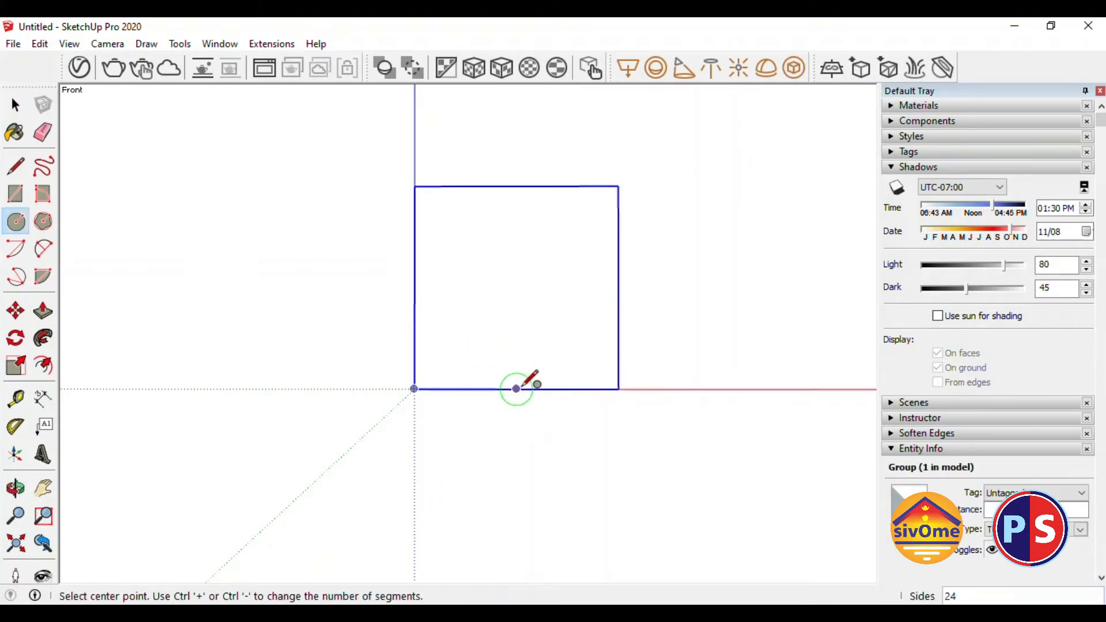
left_click(415, 389)
type("200")
key("Return")
Scale the circle vertically about its centre into a flattened ellipse roughly half as tall
key("space")
double_click(452, 426)
key("s")
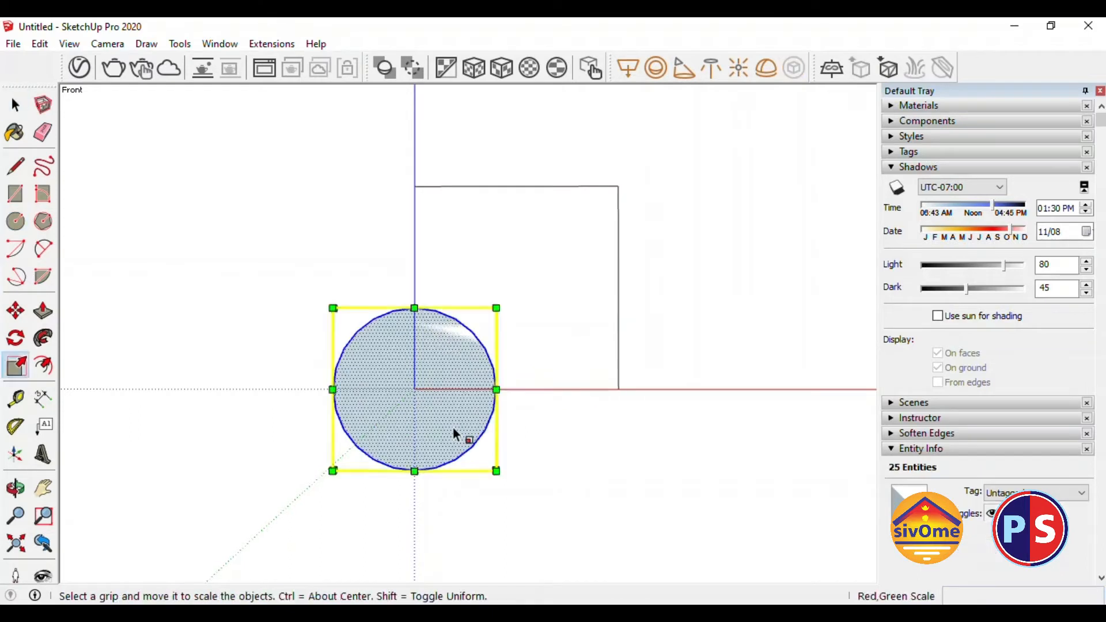
left_click_drag(414, 471, 415, 437, "ctrl")
key("space")
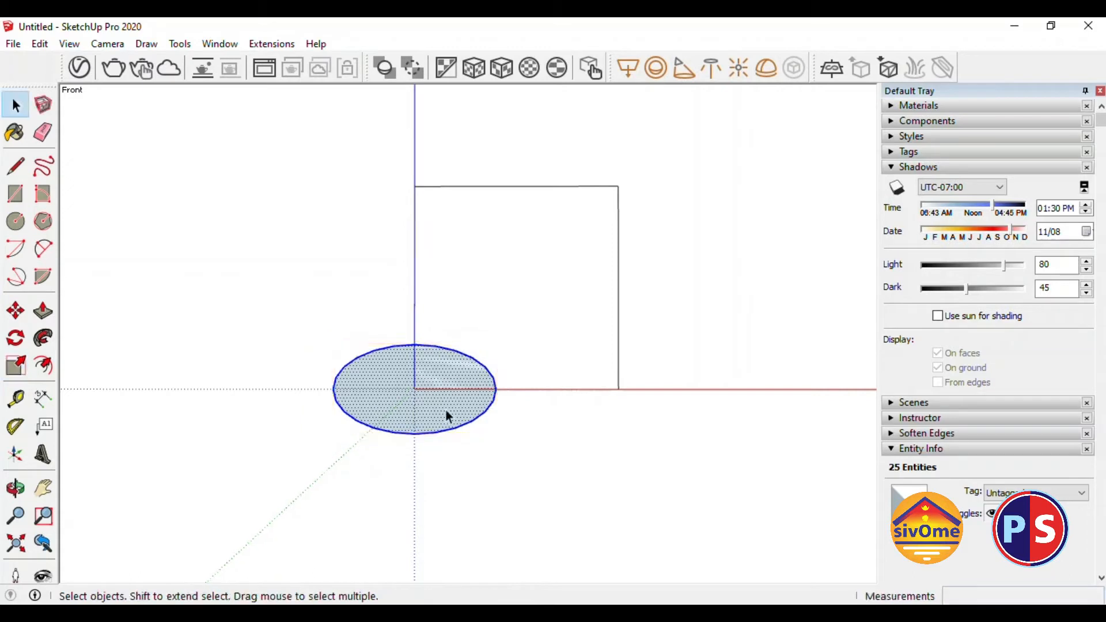
Move the ellipse 250 mm along the red axis to the square's middle and raise it inside the square
key("m")
left_click(421, 389)
left_click(518, 388)
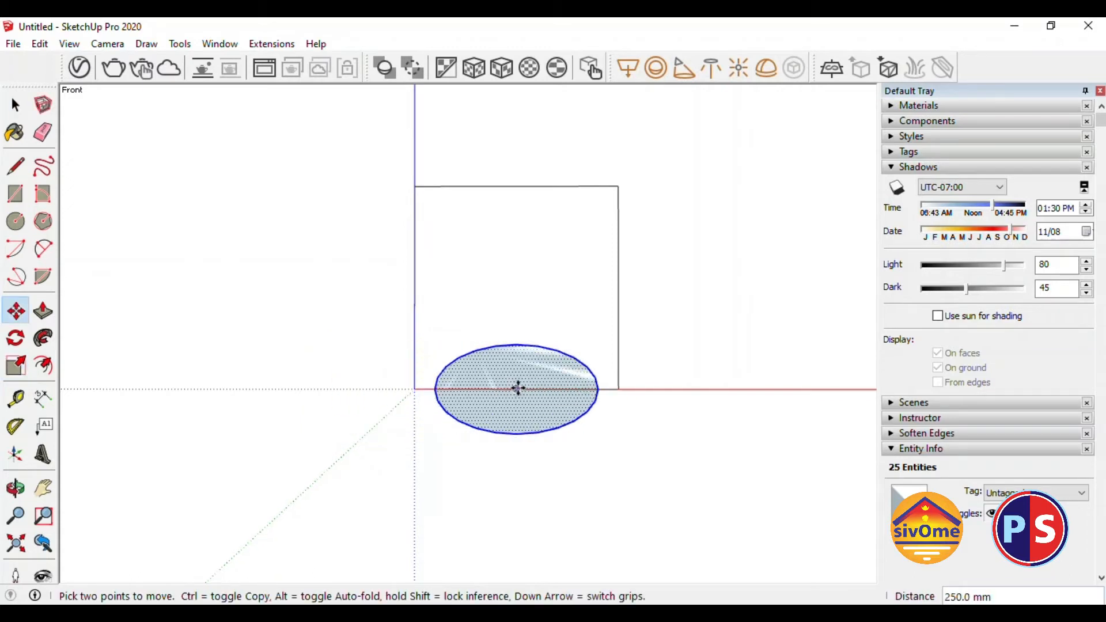
left_click(518, 389)
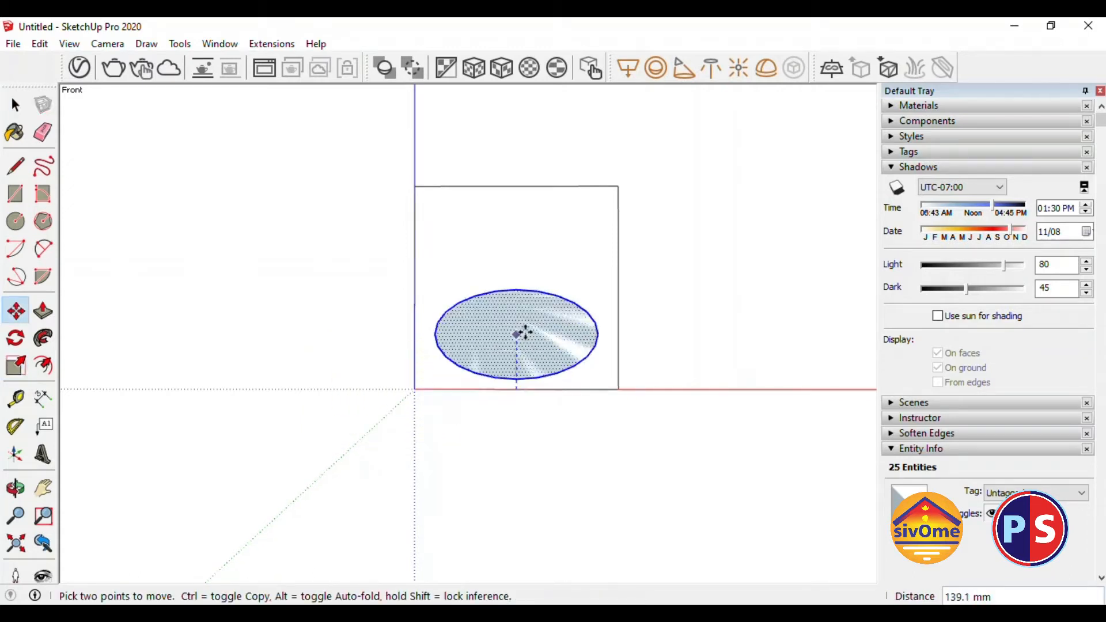
left_click(514, 303)
Draw the vase neck as an arc rising from the ellipse's upper edge, then add a small tangent arc curling outward as the lip
scroll(514, 282, "up", 2)
key("a")
left_click(579, 264)
left_click(579, 174)
left_click(545, 212)
left_click(579, 175)
scroll(597, 193, "up", 3)
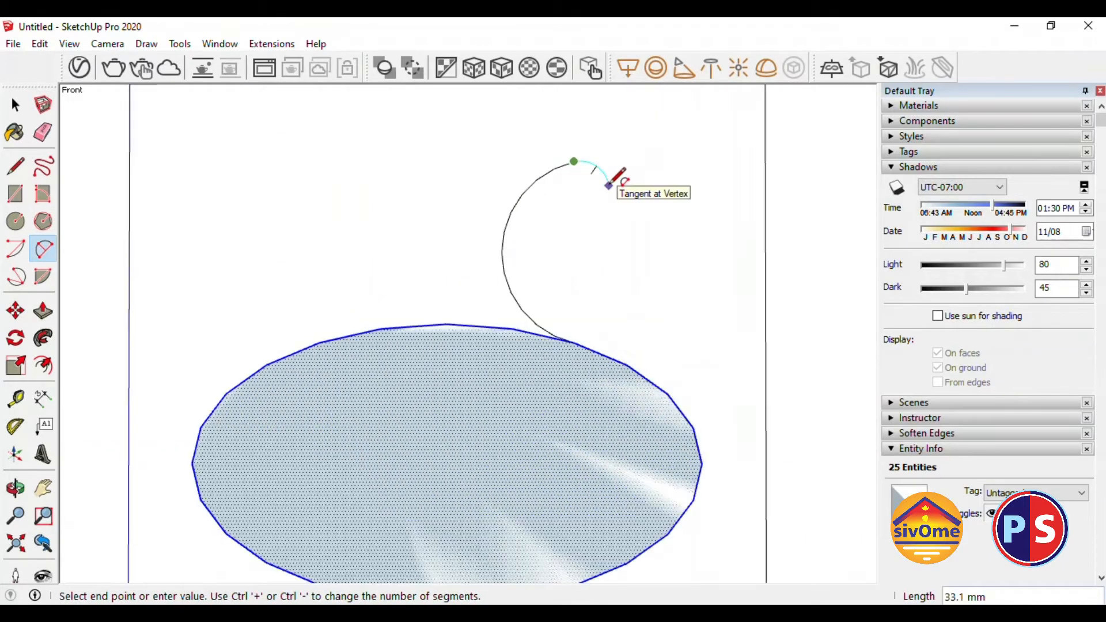
left_click(612, 190)
scroll(612, 187, "down", 3)
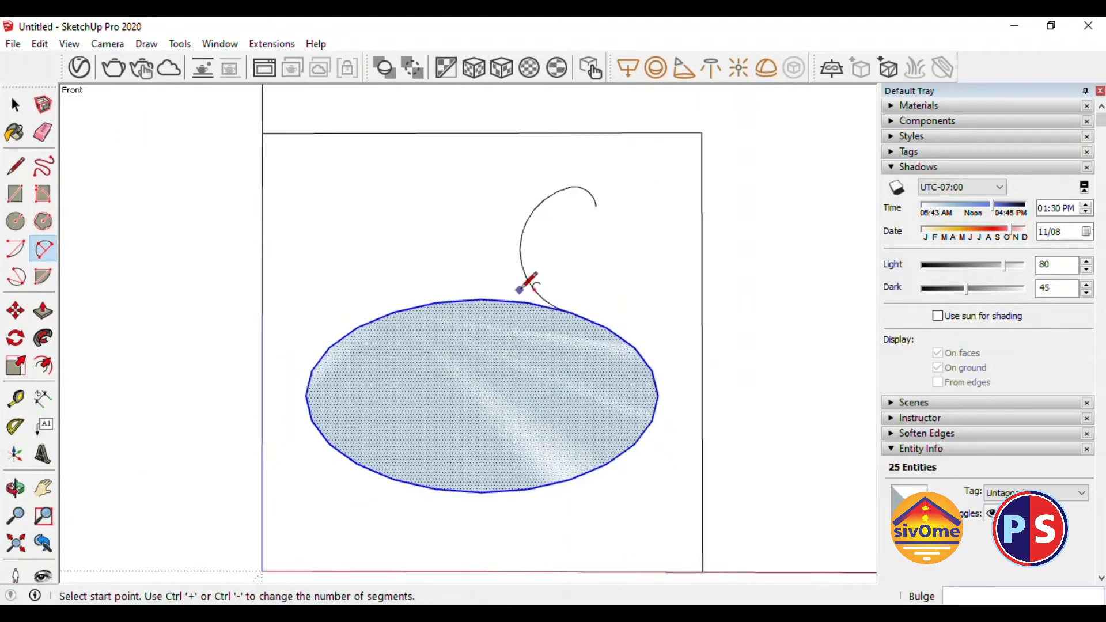
Draw a vertical centre line from the midpoint of the square's base to the midpoint of its upper edge
key("l")
scroll(464, 379, "down", 3)
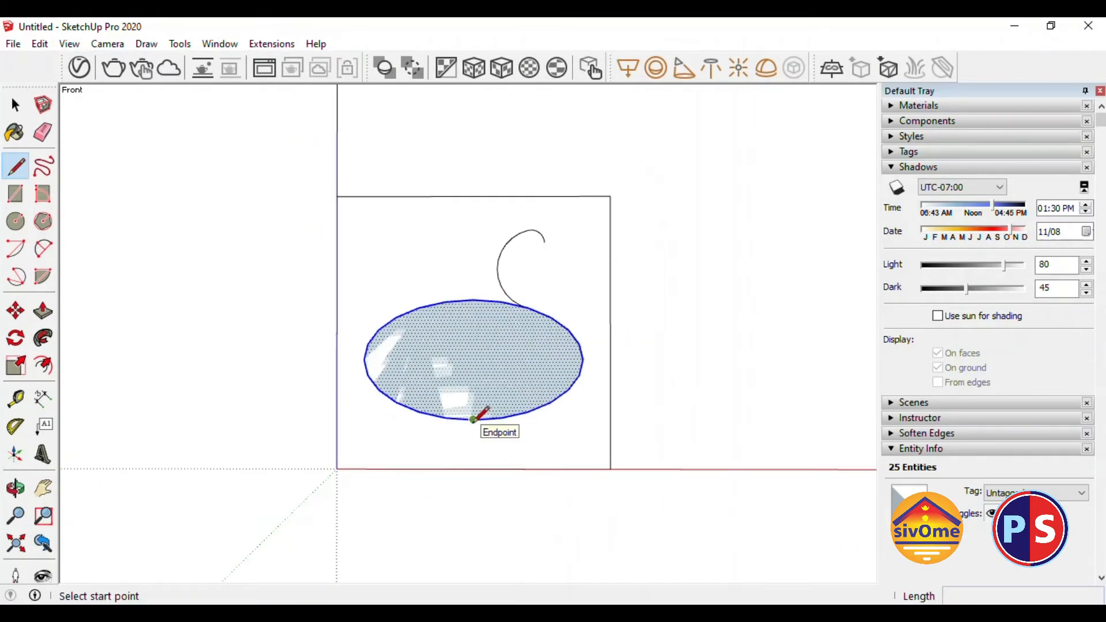
left_click(473, 469)
left_click(474, 196)
Erase the half of the ellipse on the side of the centre line away from the neck curve
key("space")
left_click(450, 327)
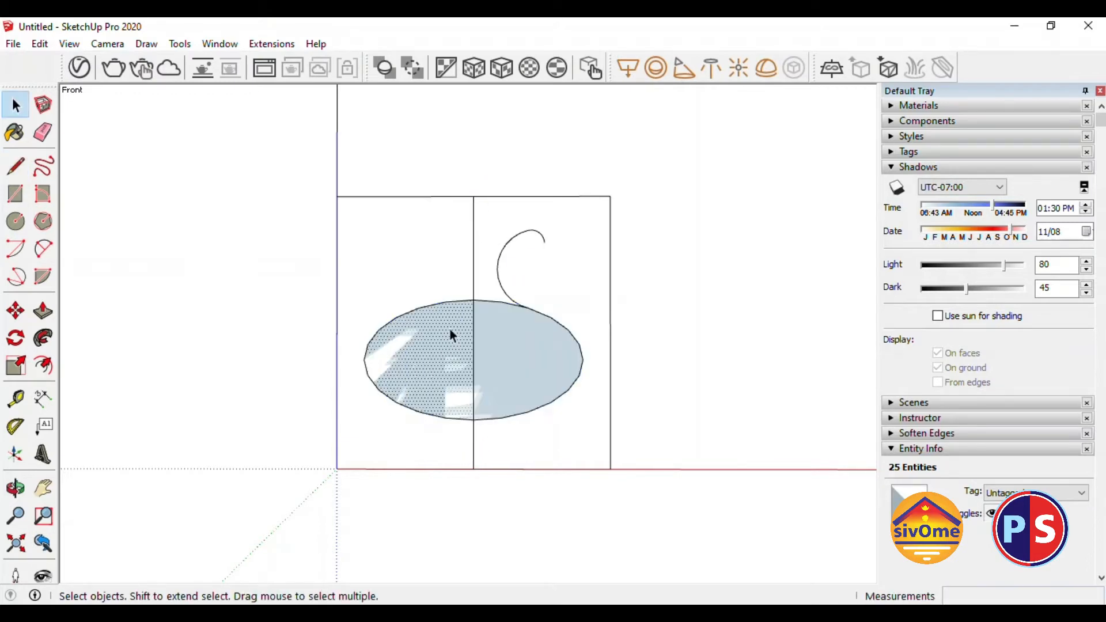
key("e")
left_click(412, 312)
scroll(510, 340, "up", 2)
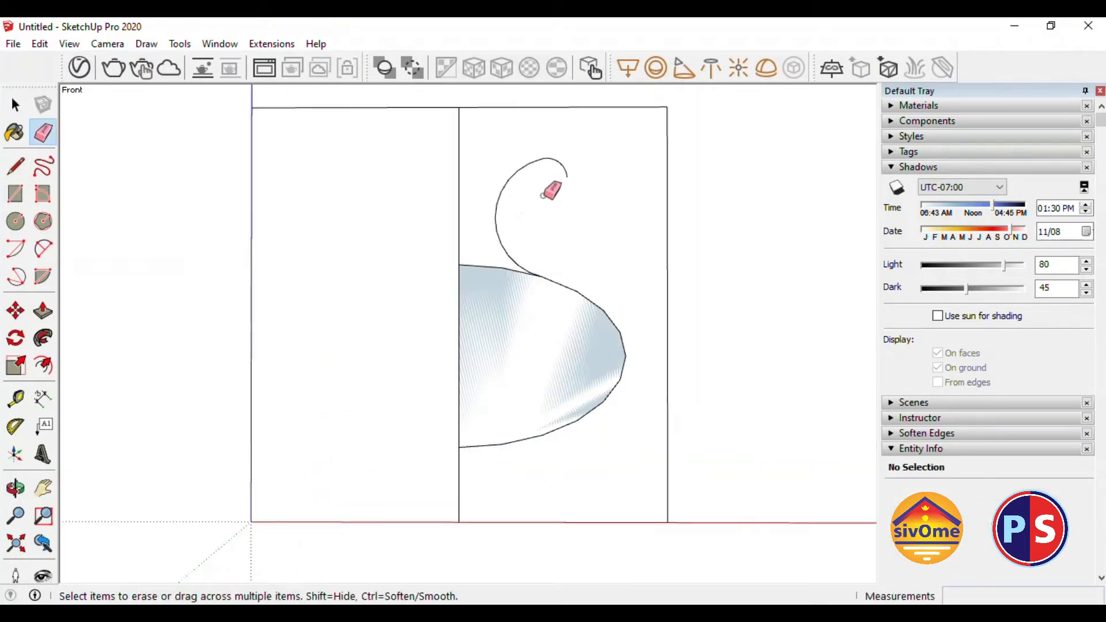
key("a")
scroll(590, 175, "up", 2)
left_click(569, 188)
scroll(587, 185, "up", 2)
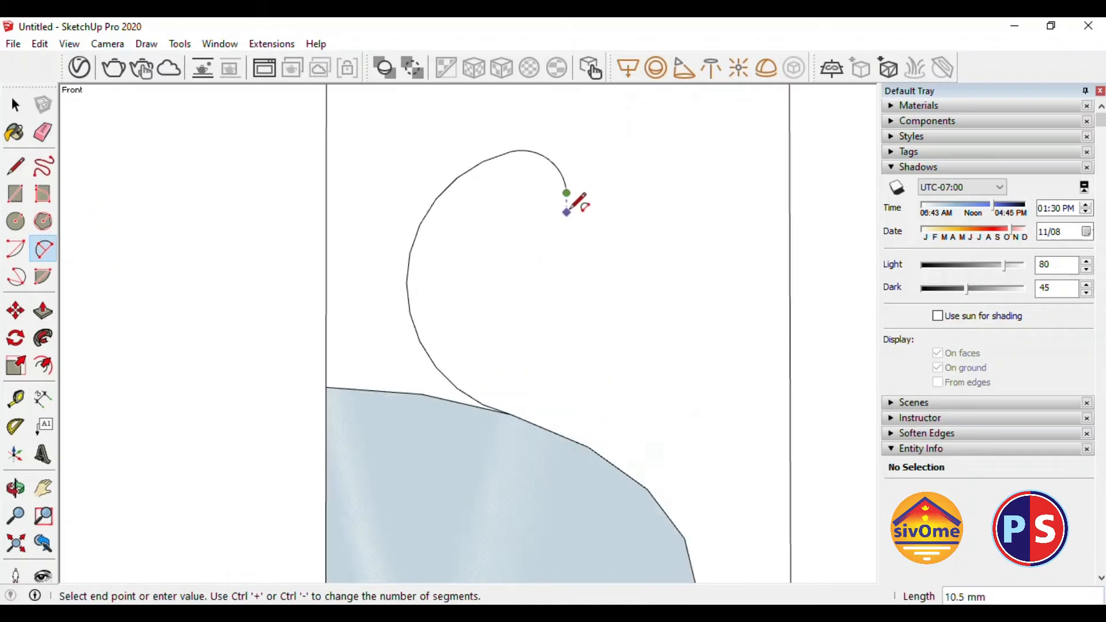
scroll(566, 202, "up", 2)
key("space")
Delete the leftover piece of the ellipse's upper edge between the centre line and the neck arc
scroll(505, 173, "down", 2)
left_click(404, 372)
scroll(406, 359, "down", 2)
key("Delete")
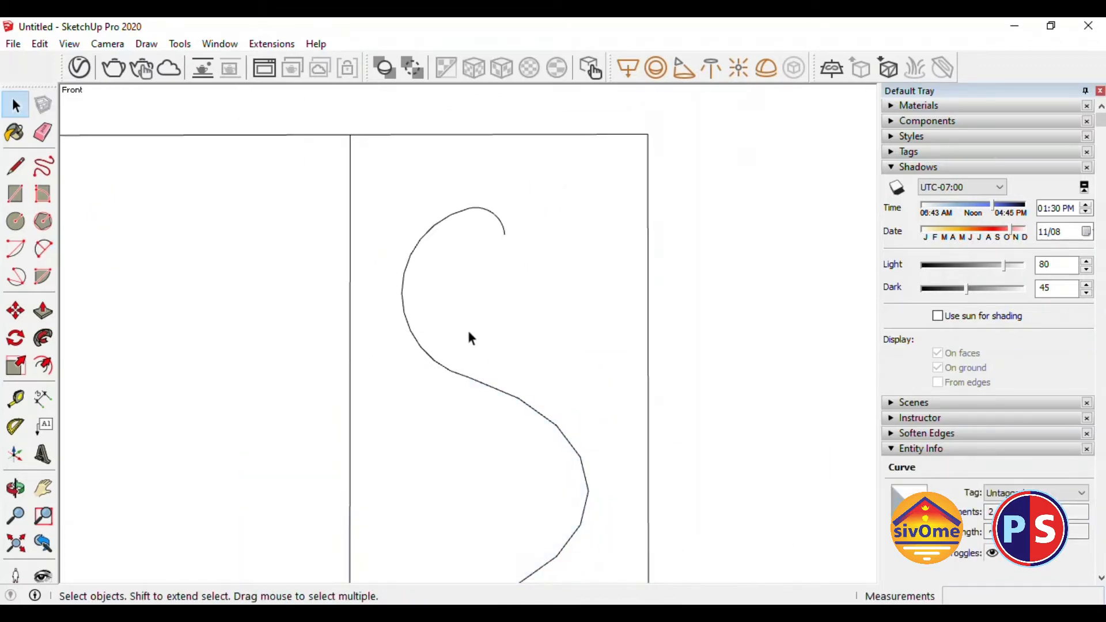
Draw the foot as an arc from the ellipse's lower edge to the square's base line, with a bulge of about 16 mm
left_click(414, 345)
scroll(501, 185, "down", 2)
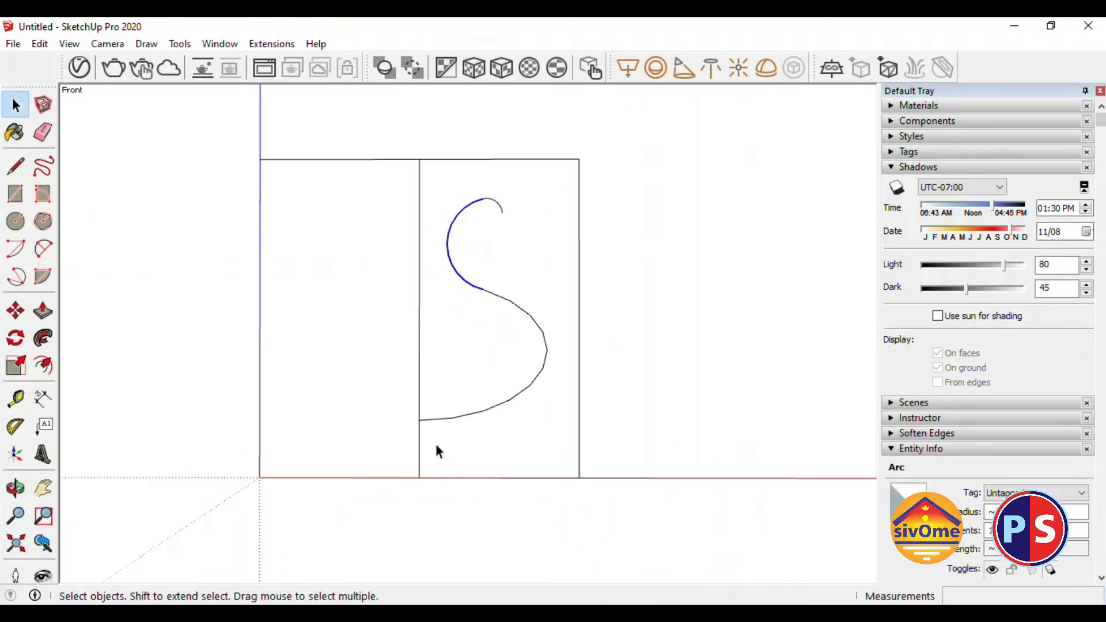
scroll(452, 426, "up", 2)
key("a")
left_click(453, 416)
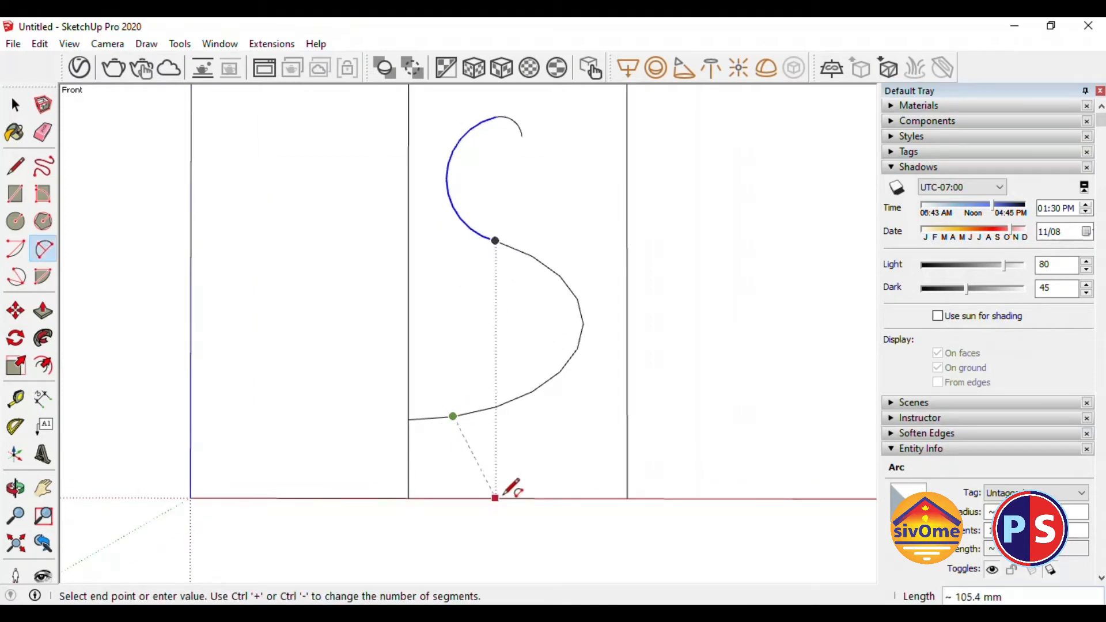
left_click(522, 498)
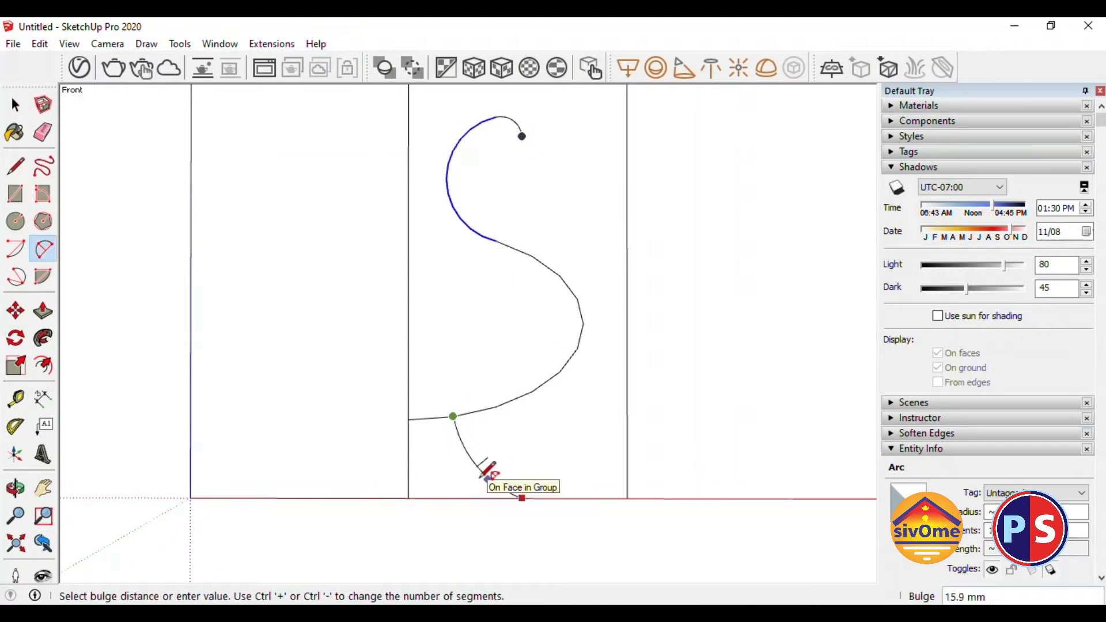
left_click(483, 474)
Delete the leftover ellipse edge between the centre line and the start of the foot arc
key("space")
scroll(453, 418, "up", 2)
left_click(442, 425)
left_click(468, 397)
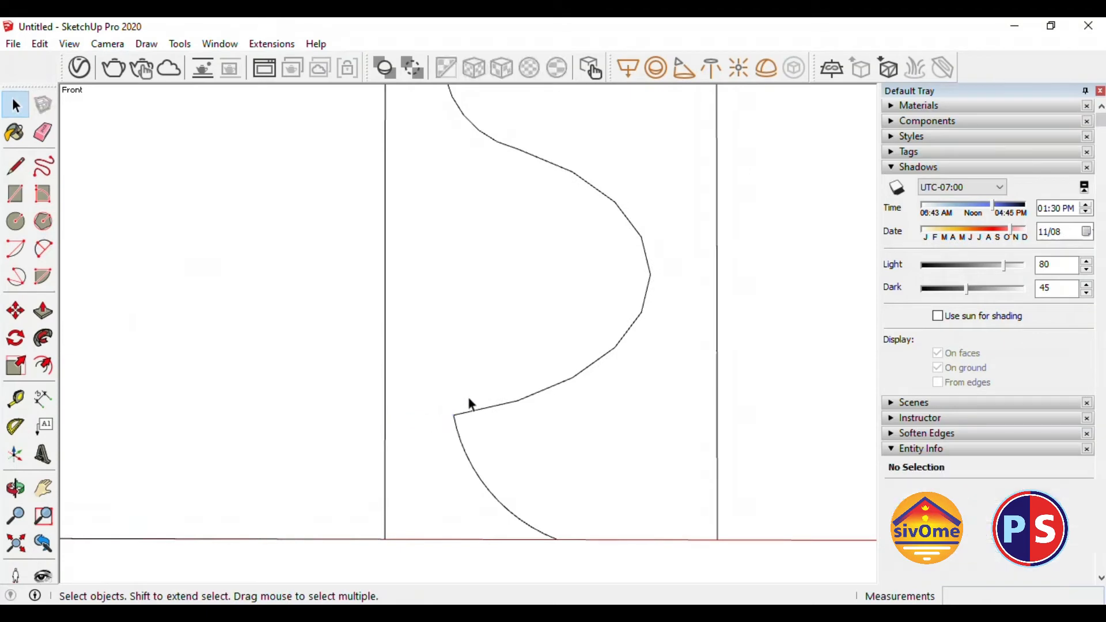
Offset the whole vase profile inward by about 5 mm to give the wall its thickness
triple_click(478, 410)
scroll(480, 413, "down", 3)
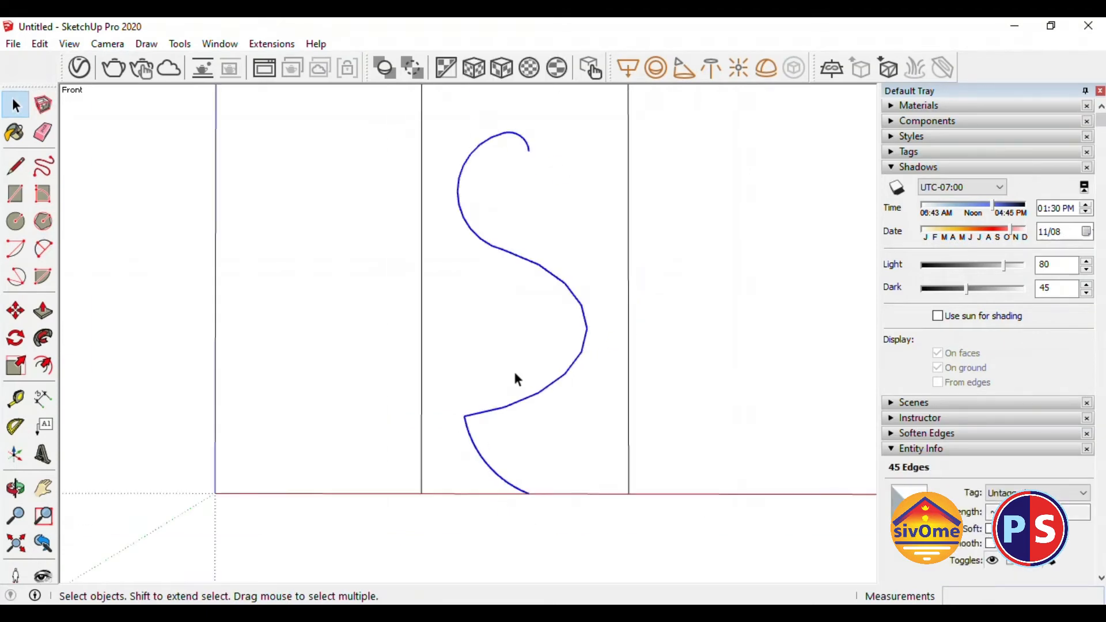
key("f")
left_click(487, 411)
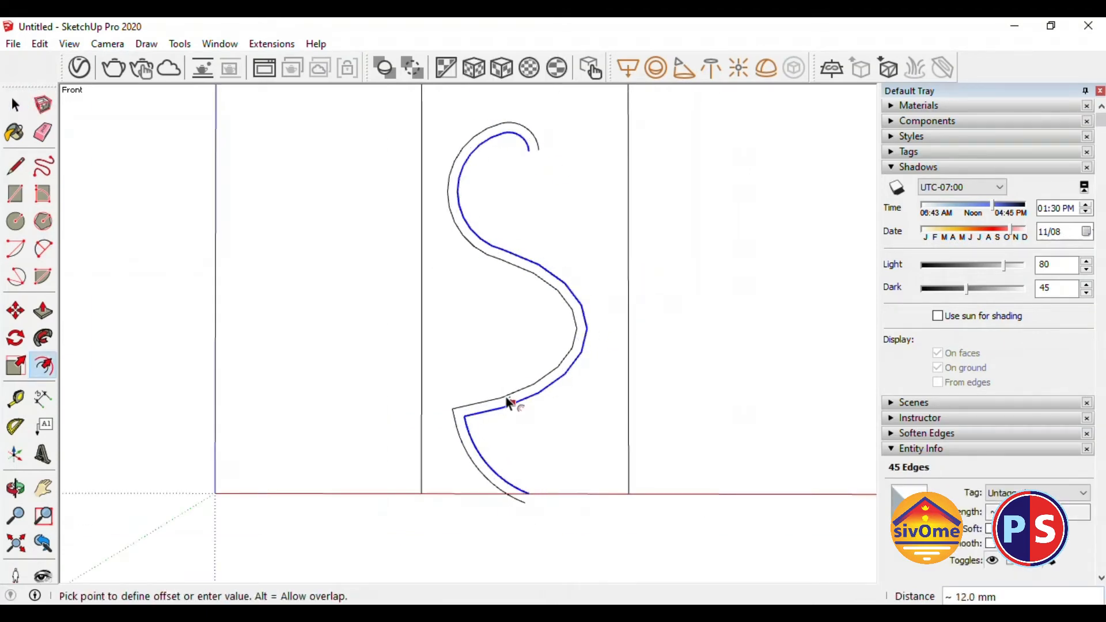
left_click(510, 403)
key("space")
scroll(511, 383, "down", 2)
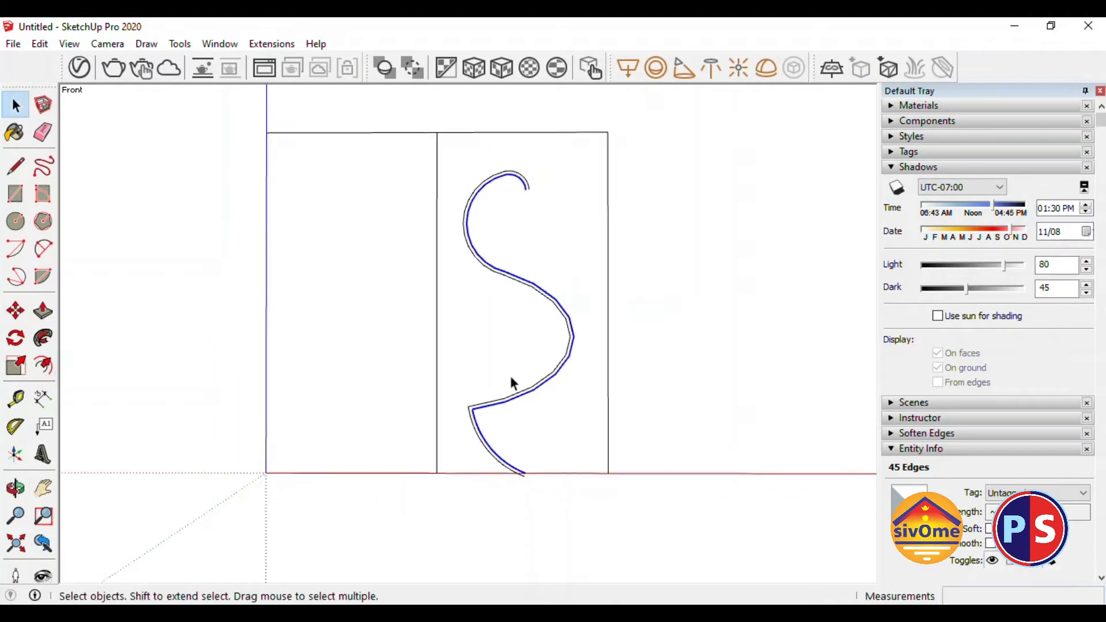
Move the lower end of the offset curve onto the end of the original foot arc to close the profile
scroll(521, 455, "up", 3)
key("l")
scroll(521, 471, "up", 2)
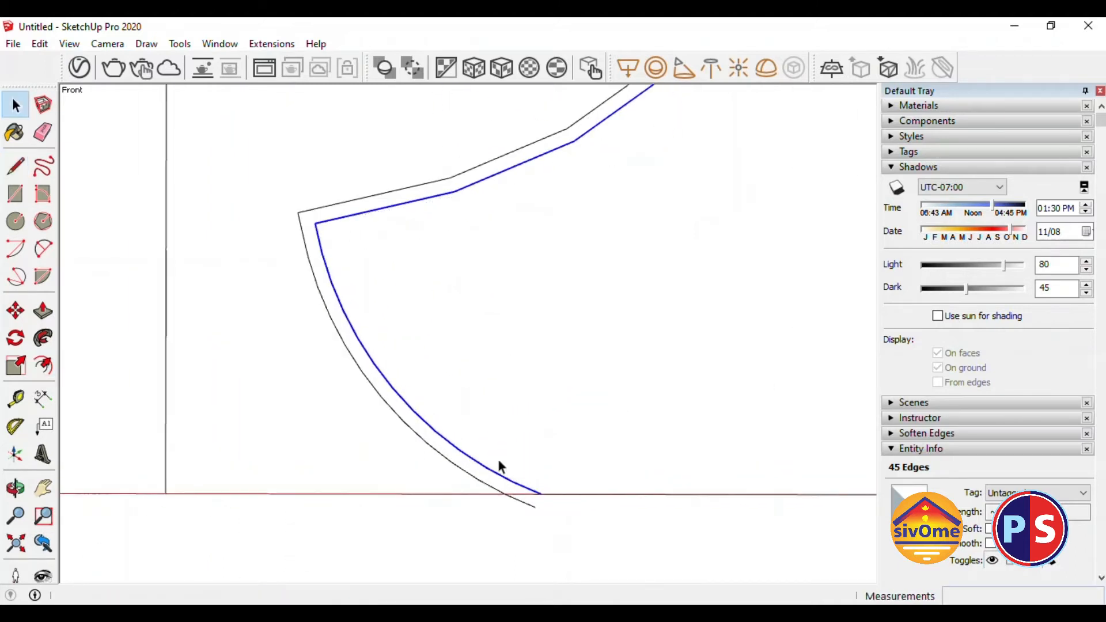
left_click(537, 516)
key("m")
left_click(535, 508)
left_click(540, 496)
key("space")
scroll(462, 500, "down", 5)
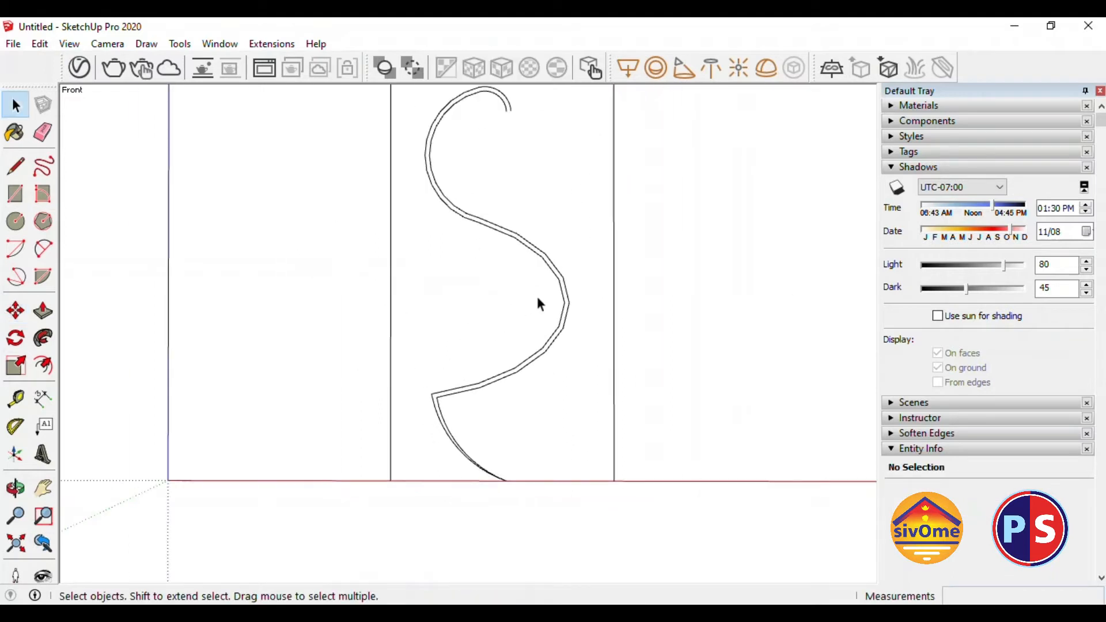
Close the open lip end of the profile with a rounded arc between the two curve ends
scroll(550, 210, "up", 5)
key("a")
left_click(505, 223)
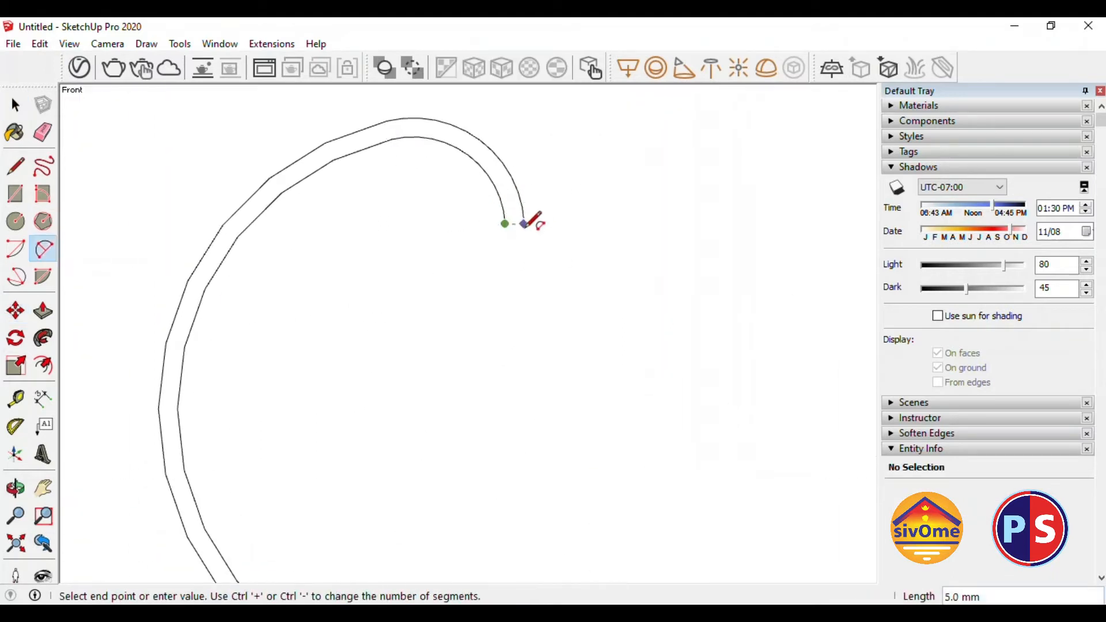
left_click(524, 221)
scroll(540, 200, "up", 5)
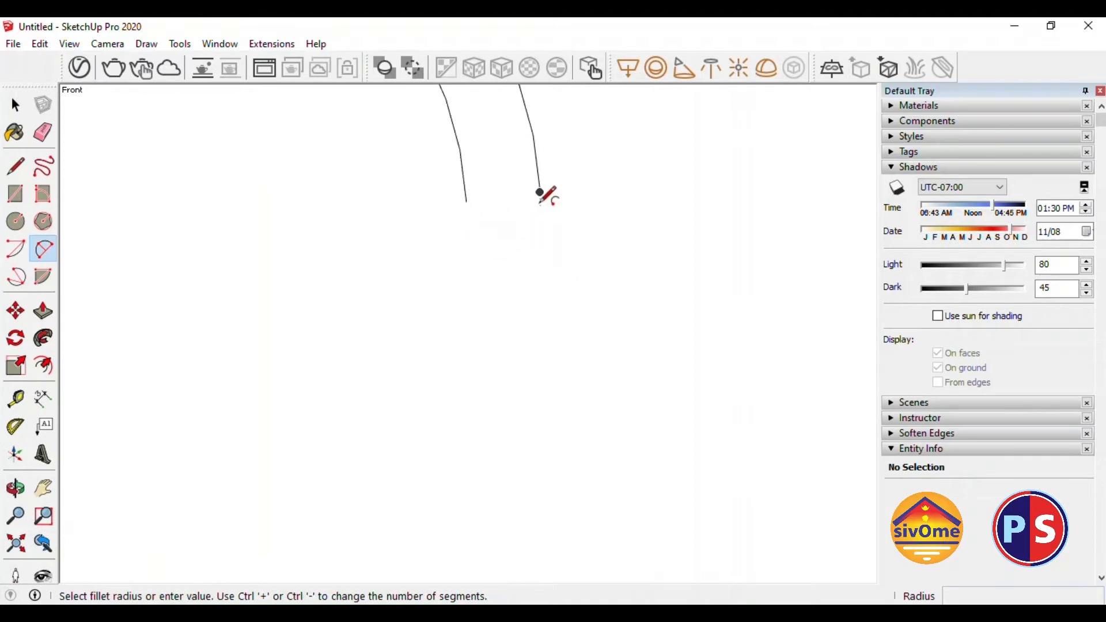
left_click(540, 191)
left_click(466, 202)
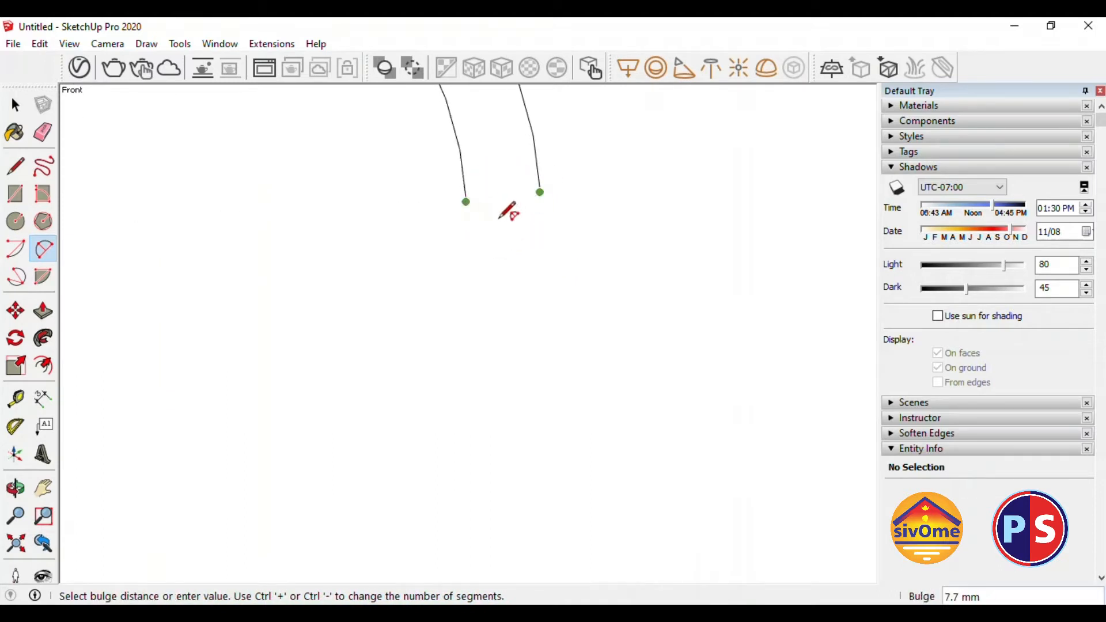
left_click(503, 248)
key("space")
scroll(507, 196, "down", 7)
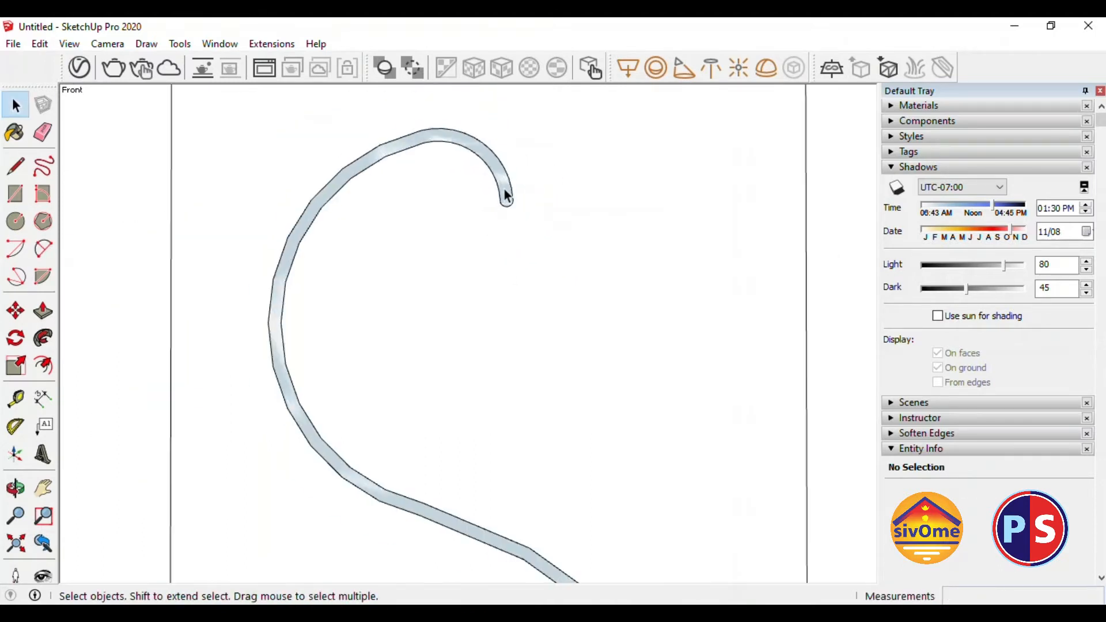
Draw a ground circle centred on the foot of the centre line, wider than the vase's foot, and delete its face
double_click(504, 180)
scroll(482, 159, "down", 4)
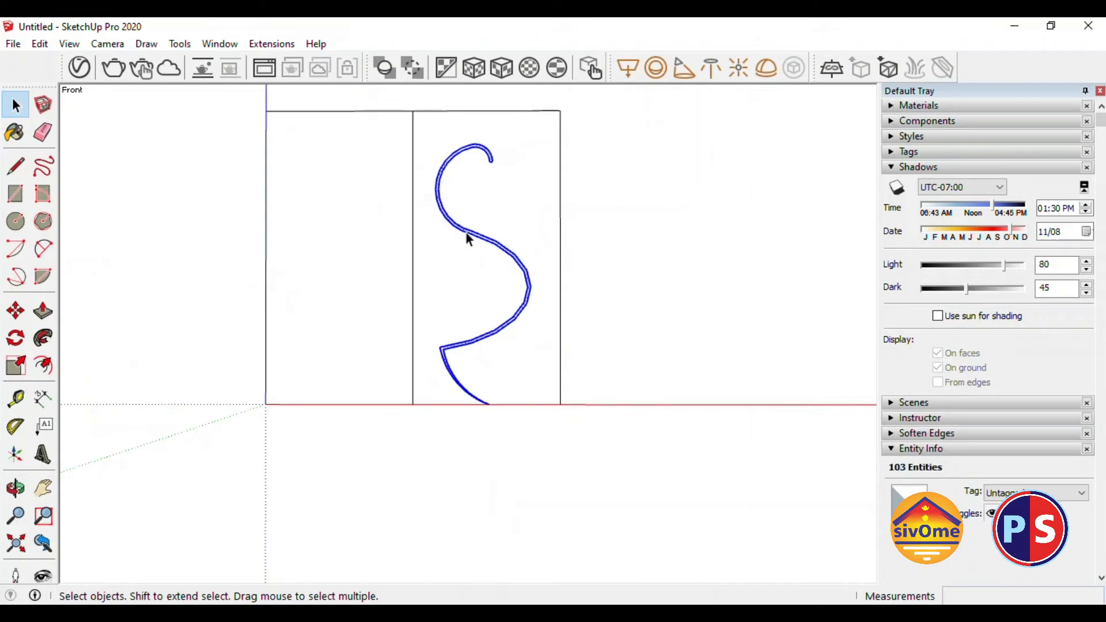
scroll(452, 288, "down", 5)
middle_click_drag(444, 286, 520, 352)
key("c")
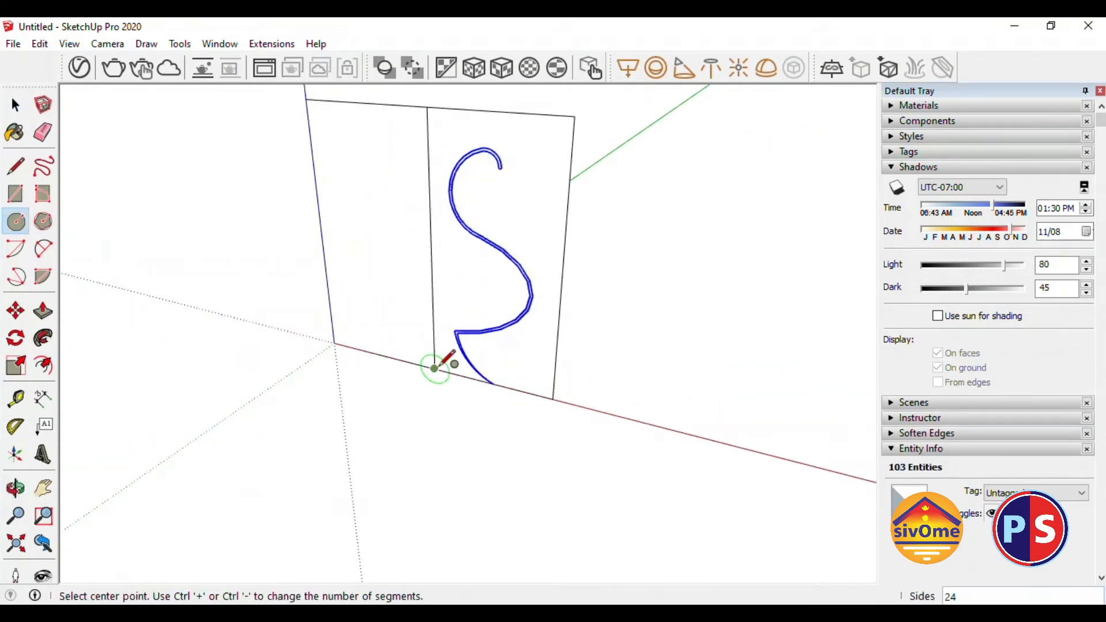
left_click(434, 368)
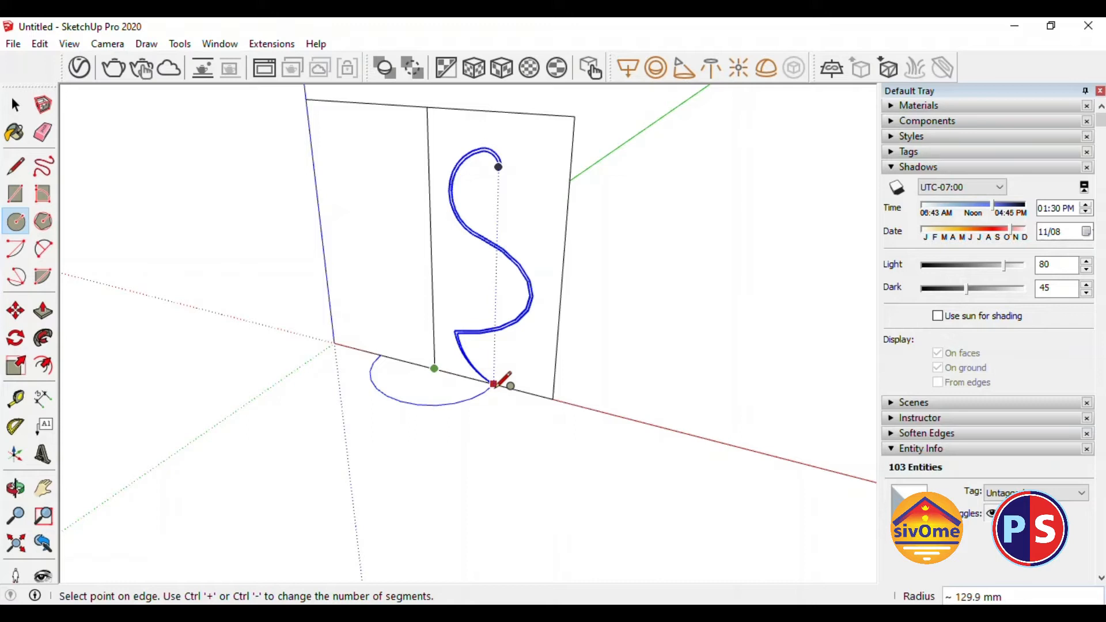
key("Return")
key("space")
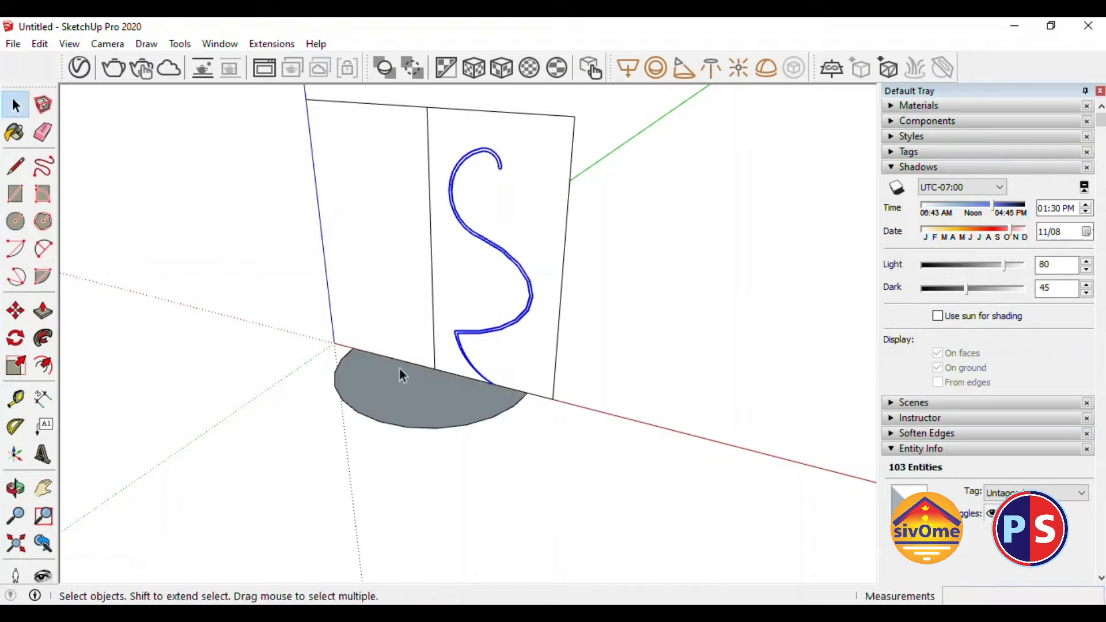
key("Delete")
Sweep the vase profile around the ground circle with Follow Me
left_click(491, 422)
scroll(447, 314, "up", 3)
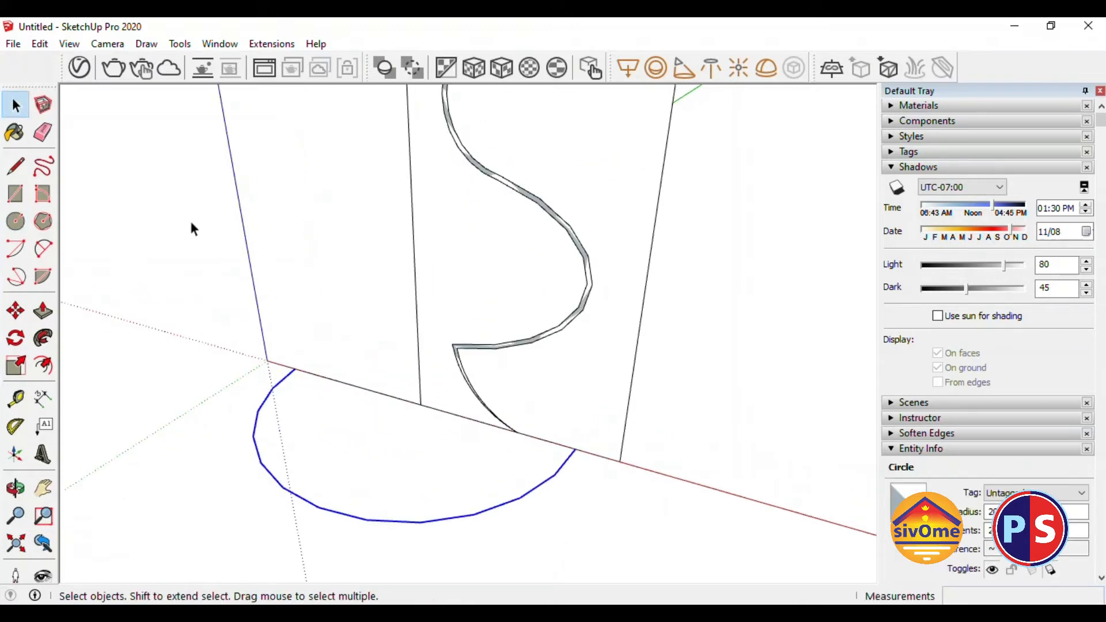
left_click(44, 340)
left_click(493, 350)
scroll(493, 351, "down", 5)
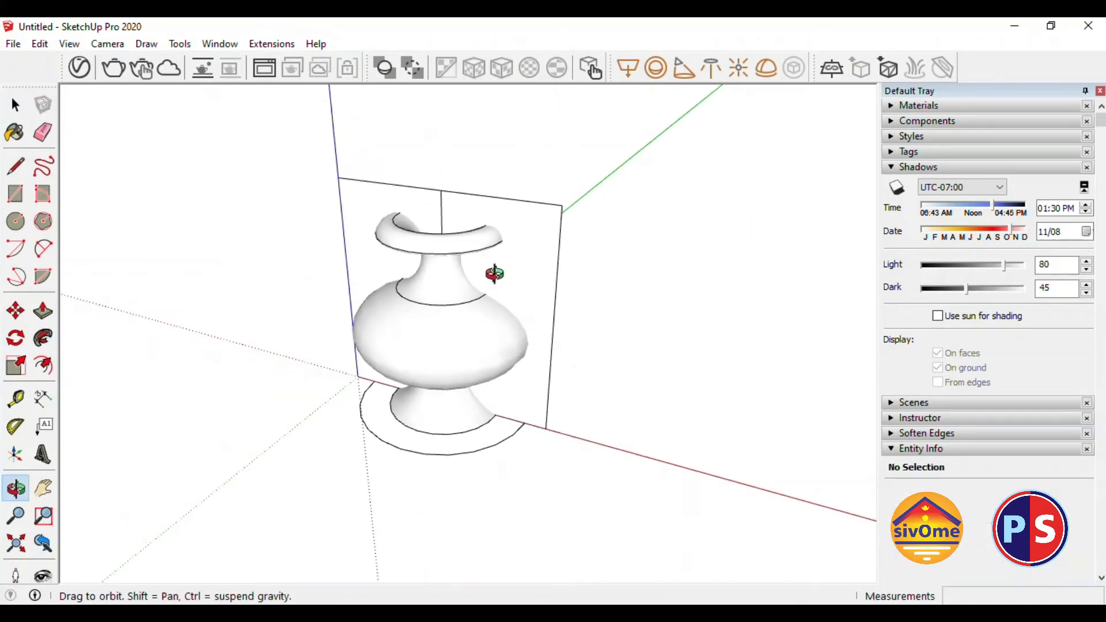
Move the square reference group along the red axis until it stands clear of the vase
middle_click_drag(494, 272, 566, 320)
key("space")
left_click(542, 254)
scroll(542, 256, "down", 3)
key("m")
left_click(541, 257)
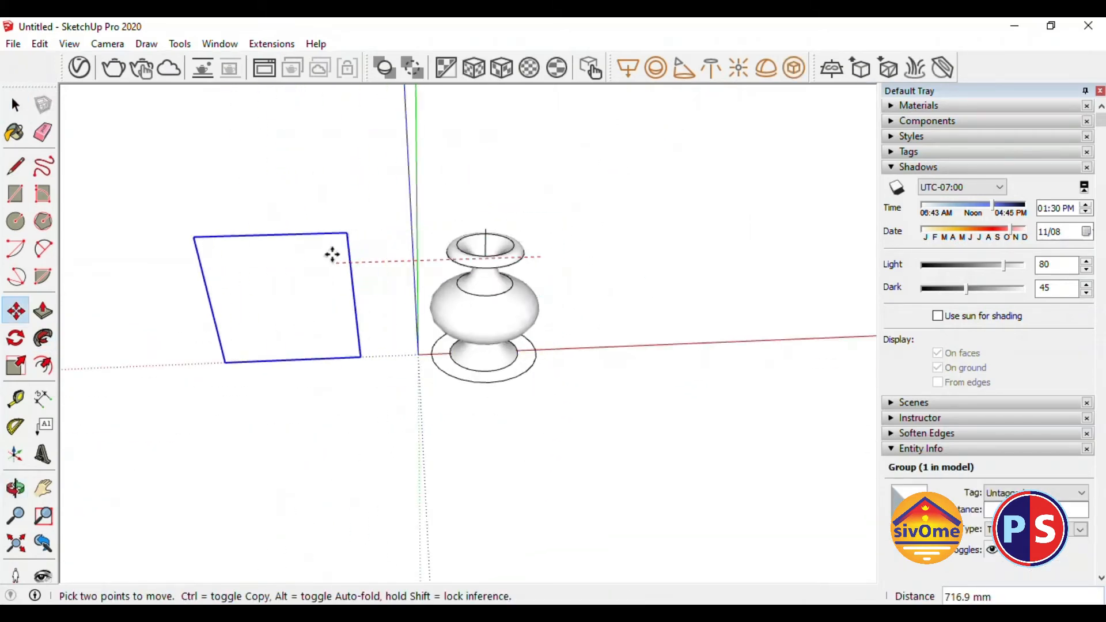
left_click(316, 257)
key("space")
Delete the path circle around the vase's foot
scroll(494, 279, "up", 4)
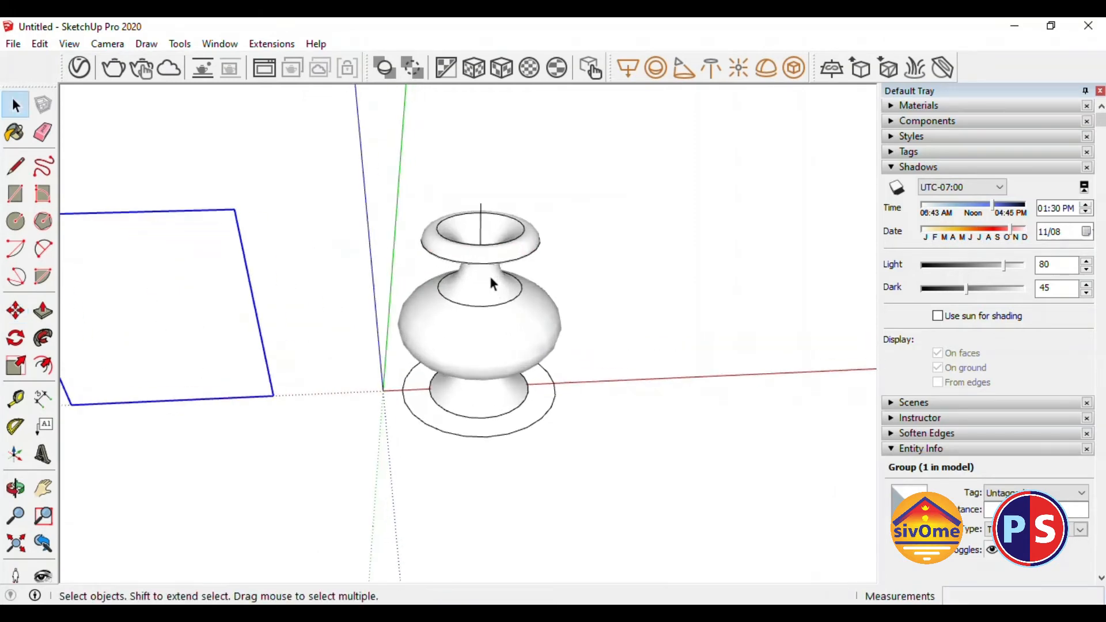
middle_click_drag(521, 382, 443, 344)
key("space")
scroll(571, 432, "up", 3)
left_click(570, 432)
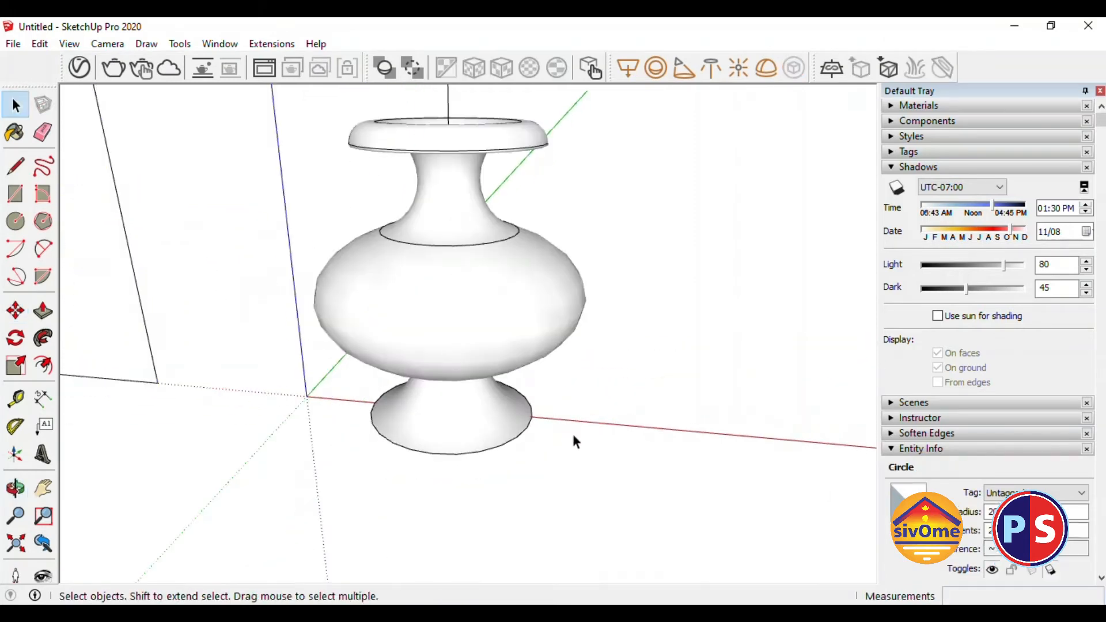
Delete the remaining path circle and the vertical centre line rising out of the vase's mouth
key("Delete")
middle_click_drag(525, 413, 490, 308)
key("space")
scroll(534, 291, "up", 3)
left_click(524, 298)
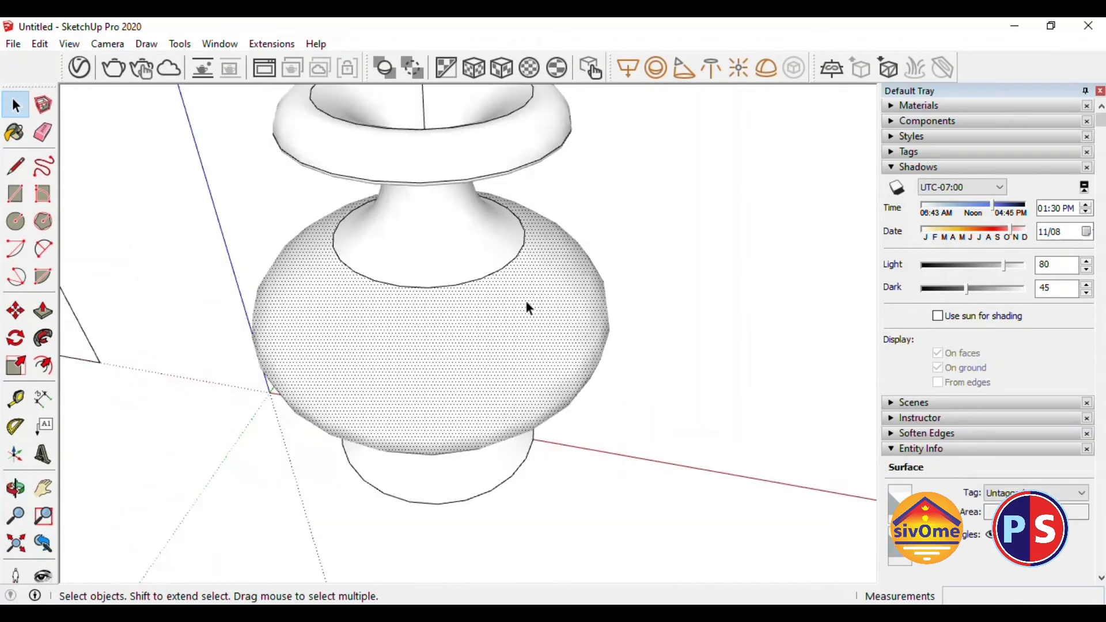
scroll(526, 289, "down", 2)
left_click(449, 106)
key("Delete")
Draw a short line inside the vase's mouth
mouse_move(500, 187)
middle_mouse_down()
mouse_move(434, 445)
mouse_move(477, 106)
mouse_move(484, 215)
mouse_move(506, 235)
mouse_move(499, 533)
mouse_move(484, 264)
mouse_move(553, 372)
mouse_move(513, 109)
mouse_move(543, 333)
mouse_move(585, 314)
middle_mouse_up()
scroll(541, 323, "up", 3)
key("l")
left_click(494, 272)
left_click(499, 292)
key("space")
left_click(444, 295)
middle_click_drag(444, 295, 649, 296)
scroll(385, 305, "down", 5)
left_click(544, 347)
Combine all faces and edges of the finished vase into one group
triple_click(394, 324)
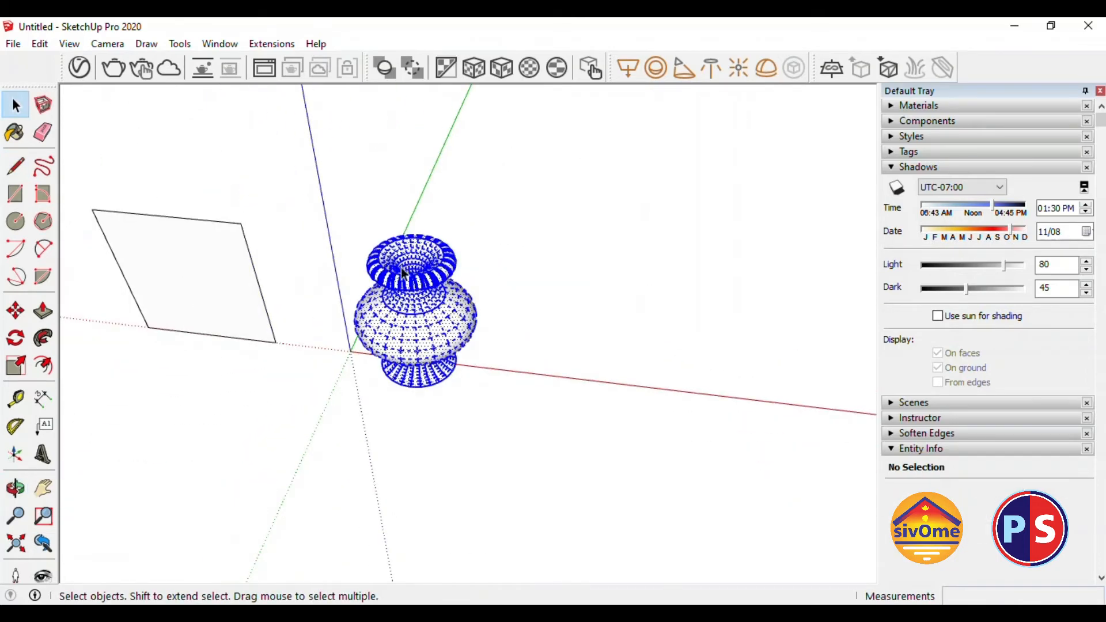
right_click(402, 258)
left_click(477, 405)
left_click(569, 326)
scroll(423, 311, "up", 4)
middle_click_drag(424, 303, 463, 231)
left_click_drag(463, 232, 482, 323)
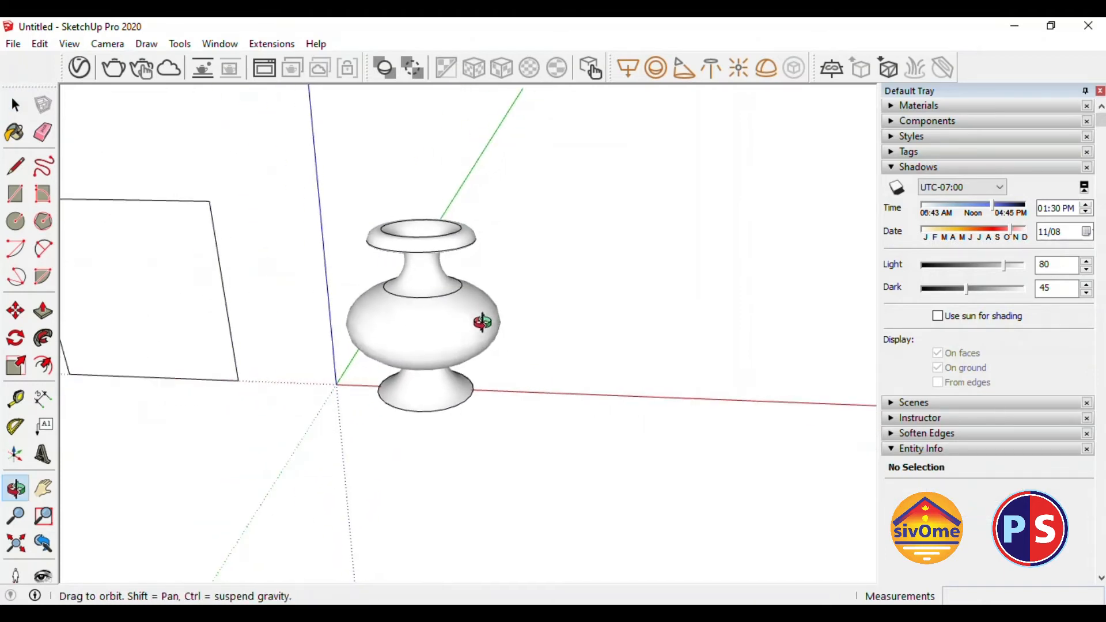
Draw an upright strip 200 mm tall and 20 mm wide on the midpoint of the square's base, and split it with a vertical centre line
key("c")
scroll(501, 357, "up", 3)
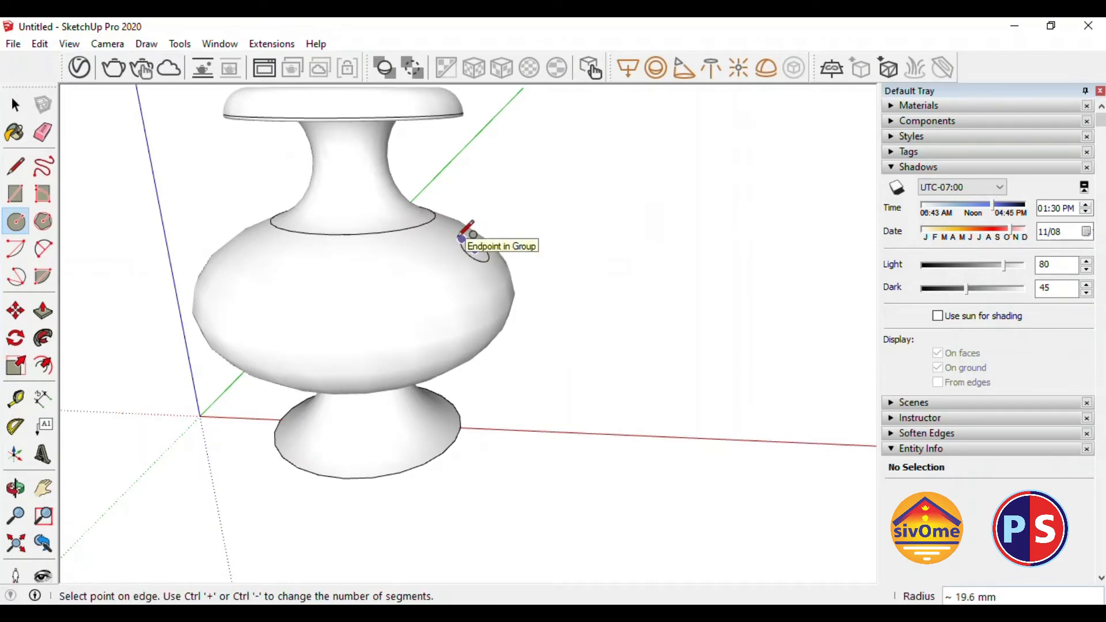
key("l")
scroll(680, 339, "down", 3)
left_click(218, 382)
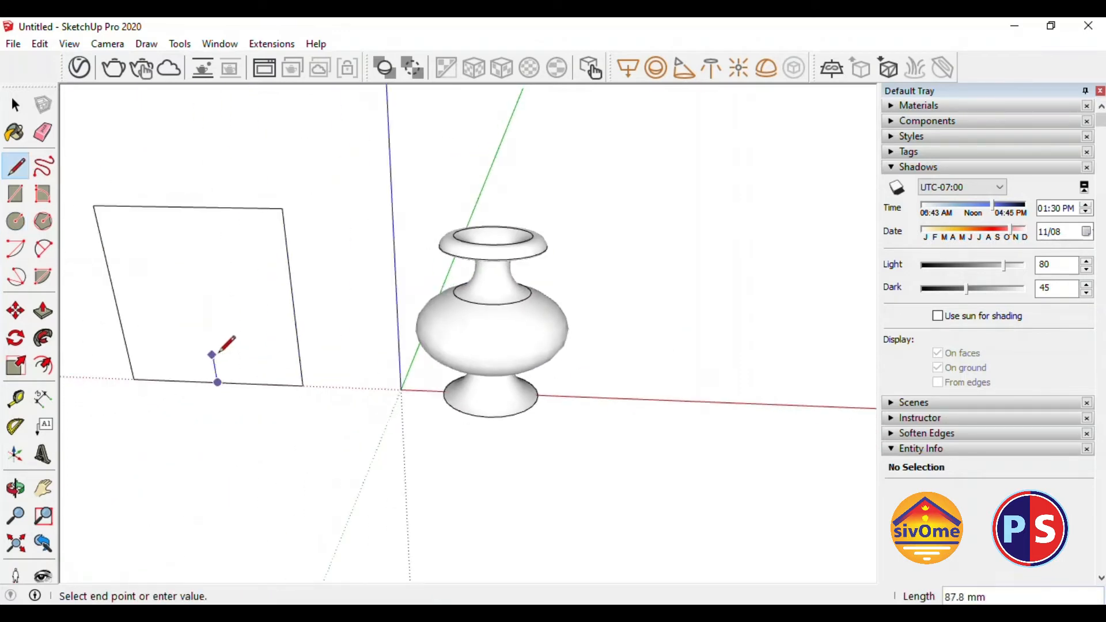
scroll(211, 355, "up", 5)
type("200")
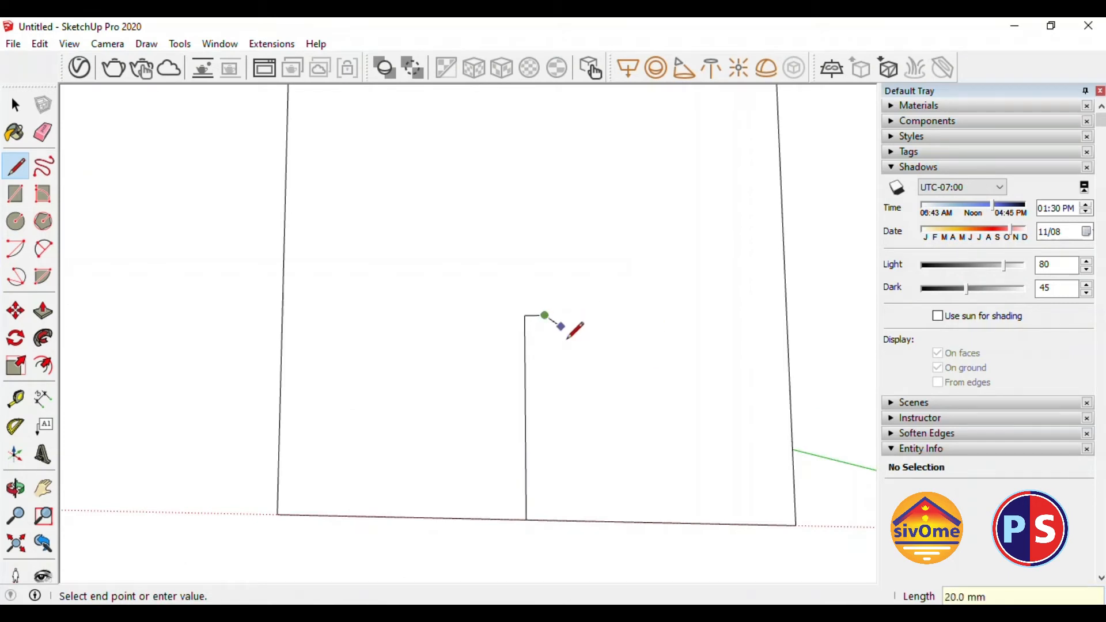
left_click(547, 519)
scroll(547, 522, "up", 2)
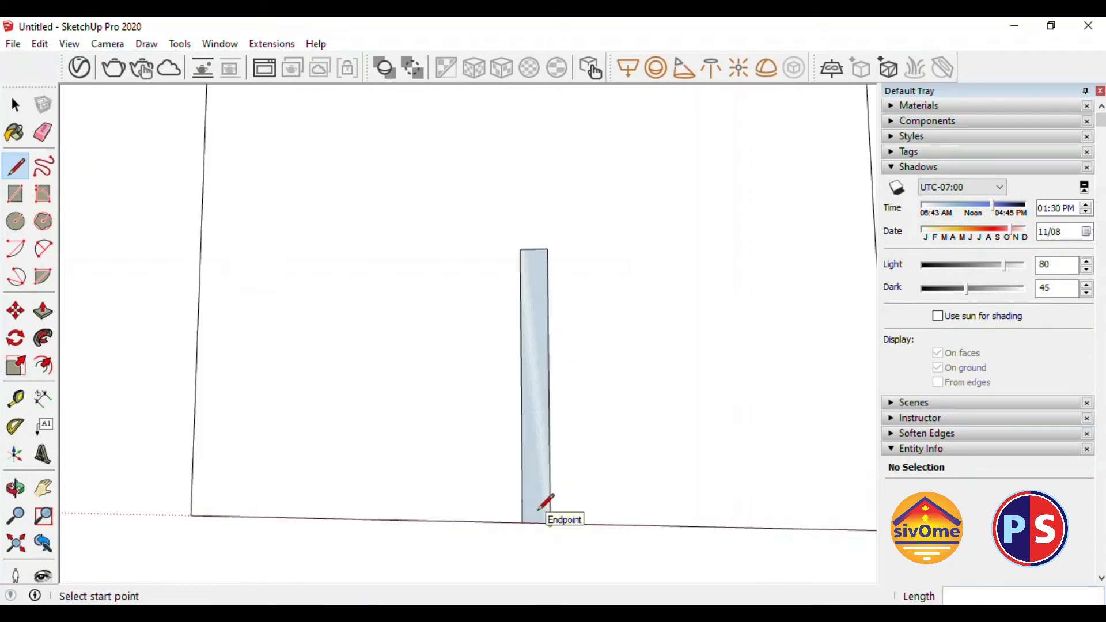
scroll(551, 258, "up", 2)
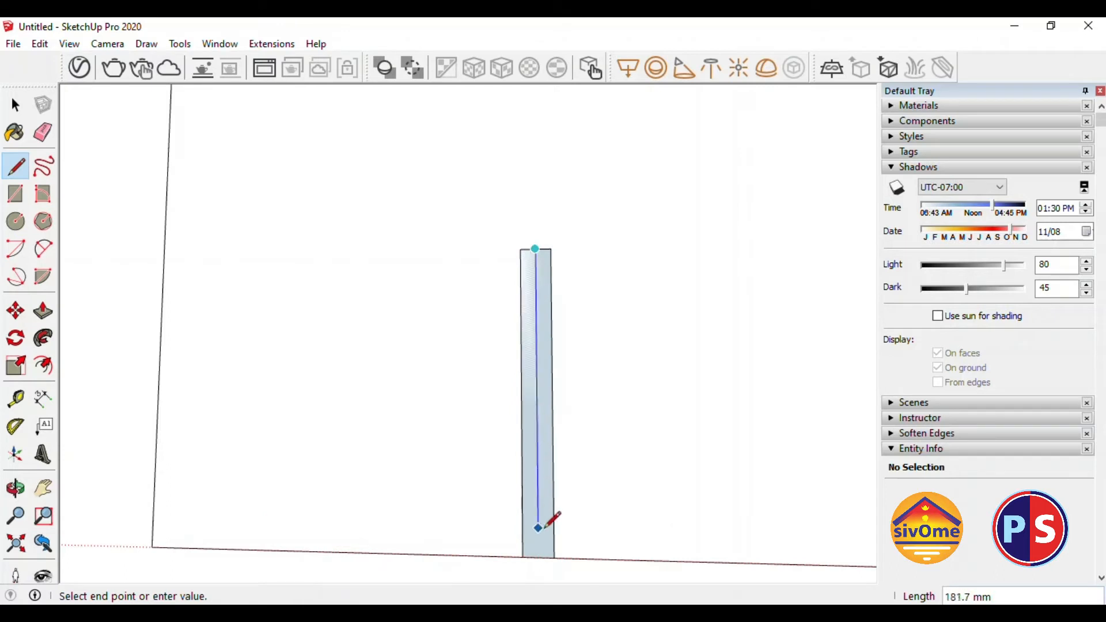
key("a")
scroll(536, 277, "up", 2)
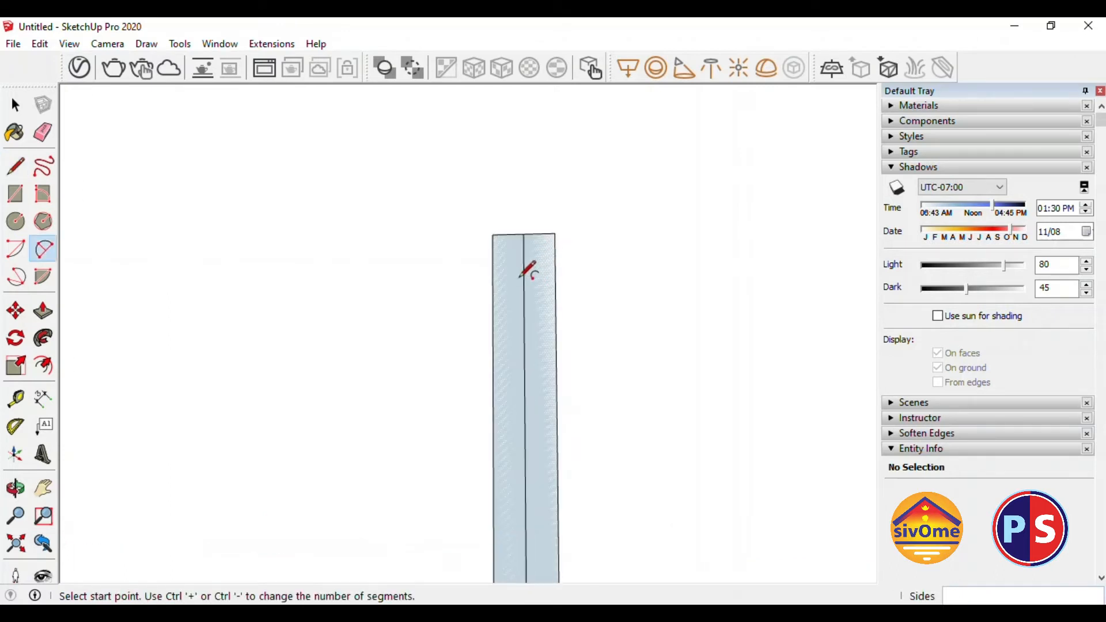
left_click(507, 233)
left_click(524, 294)
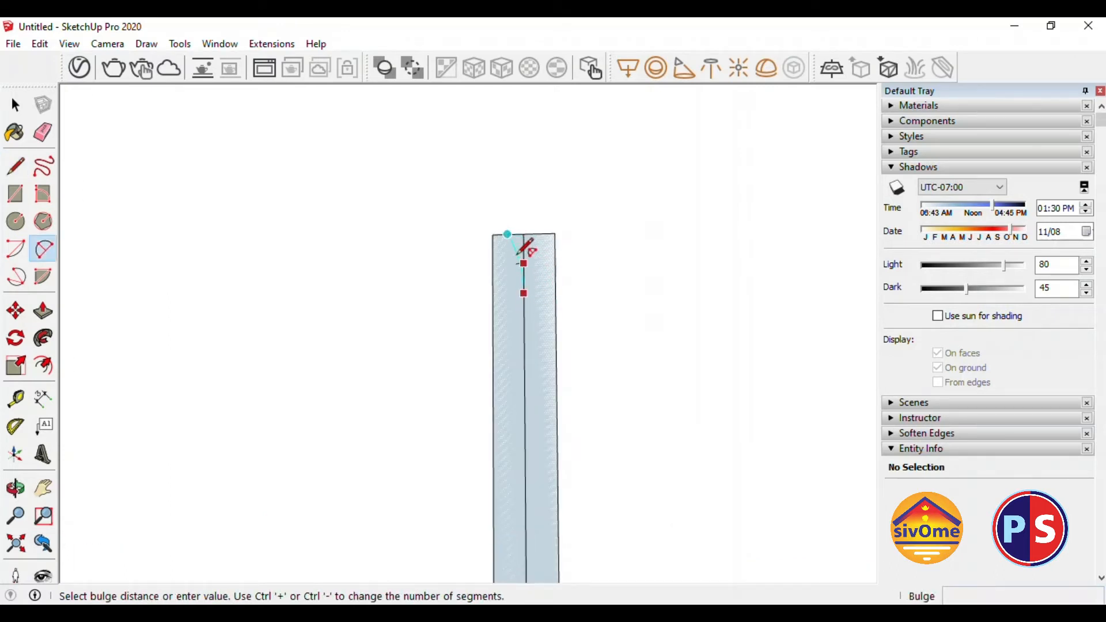
scroll(517, 255, "up", 2)
scroll(521, 262, "up", 1)
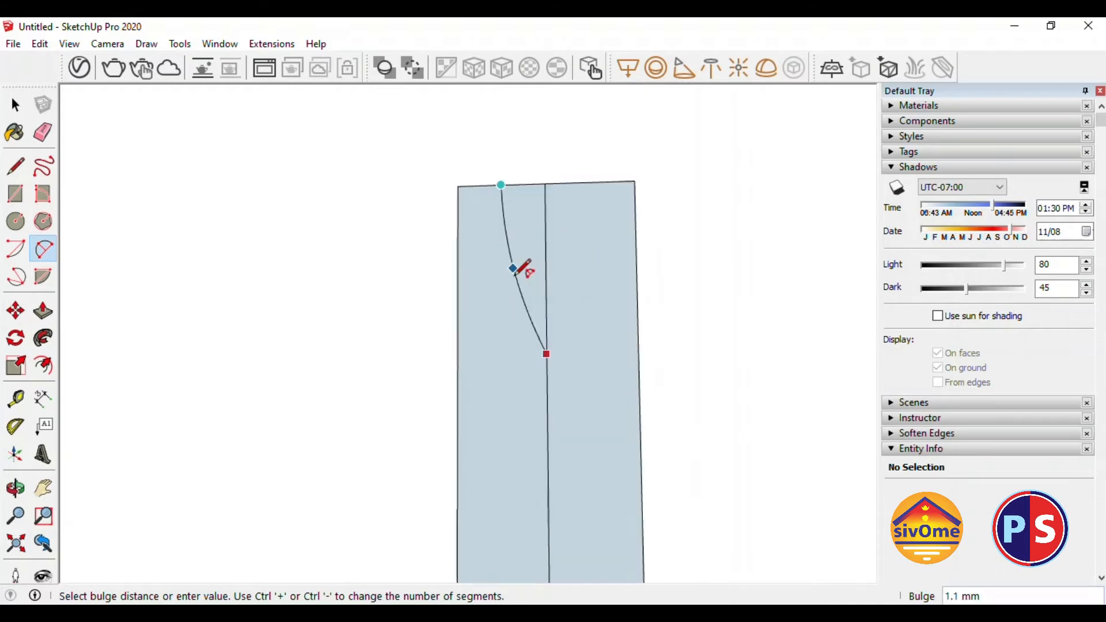
key("Escape")
Draw a shallow arc from the strip's top edge down to its centre line and, directly below it, an outward arc bulging about 2.5 mm
left_click(501, 185)
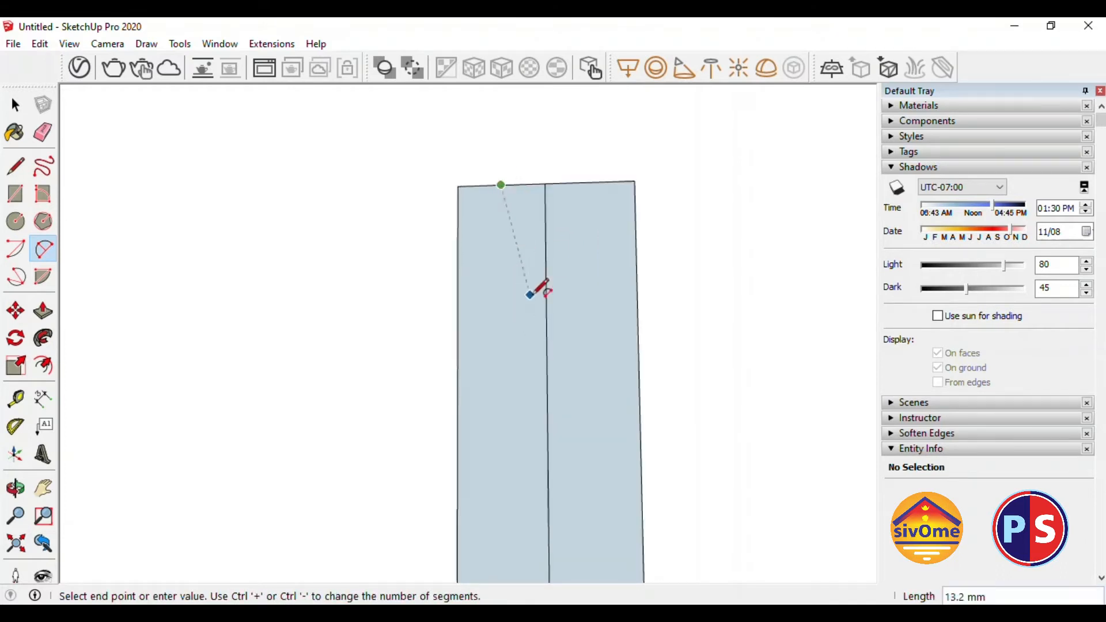
left_click(547, 337)
left_click(521, 254)
left_click(540, 310)
left_click(541, 401)
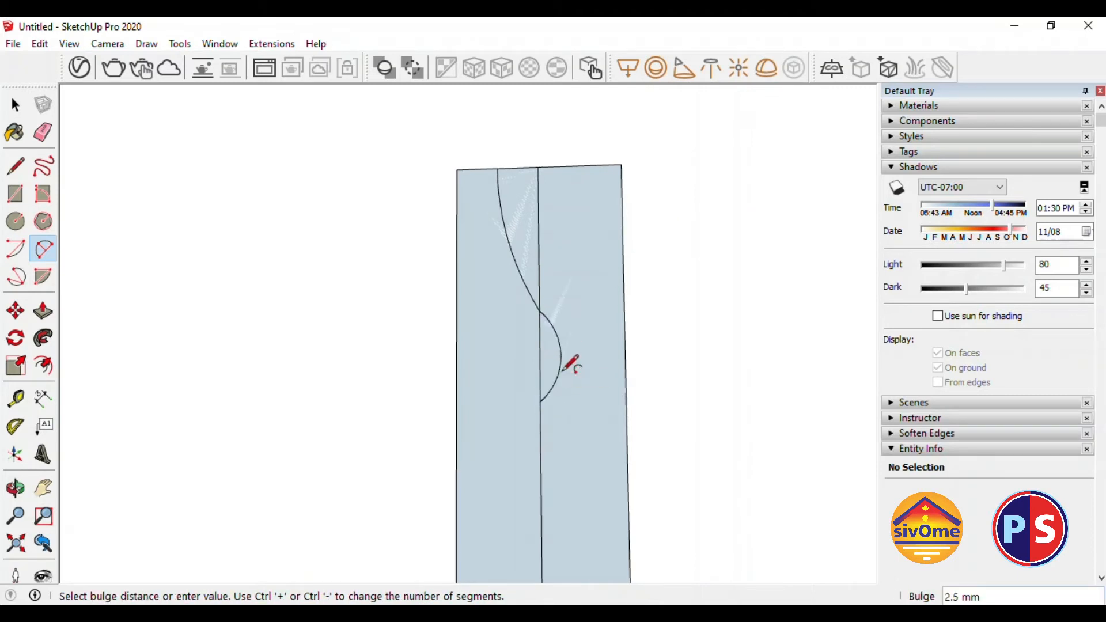
left_click(562, 372)
Draw a slanted line from the lower arc's end down to the strip's outer base corner
scroll(545, 323, "down", 4)
key("l")
left_click(521, 281)
scroll(530, 414, "down", 2)
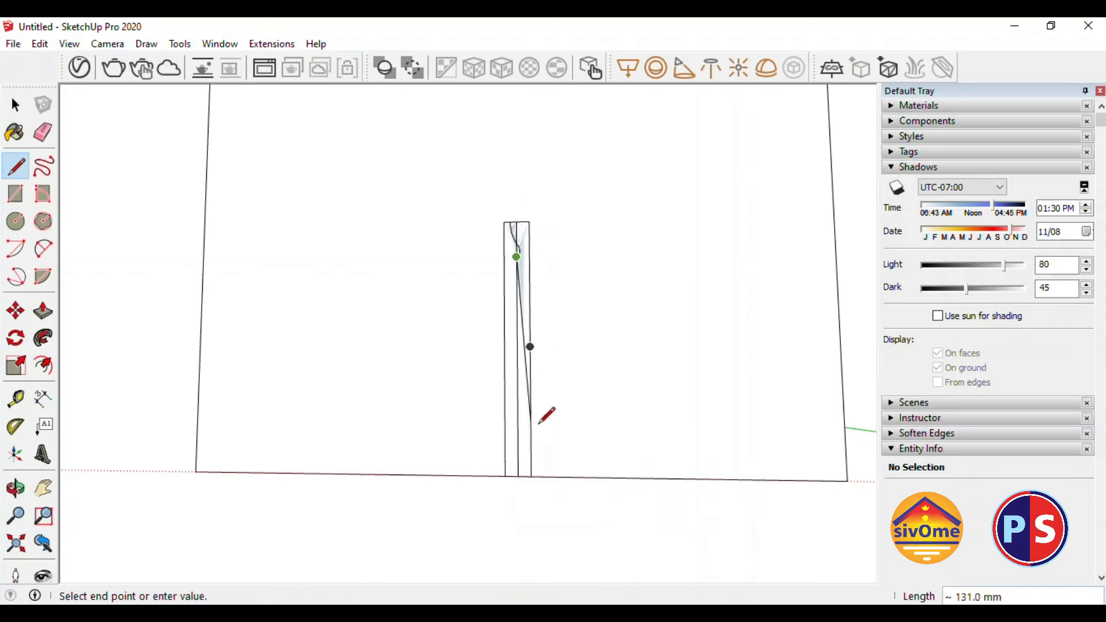
left_click(532, 476)
key("space")
Erase the strip's vertical centre line, including the segments crossing the two arcs
key("e")
scroll(531, 452, "up", 3)
scroll(530, 173, "up", 3)
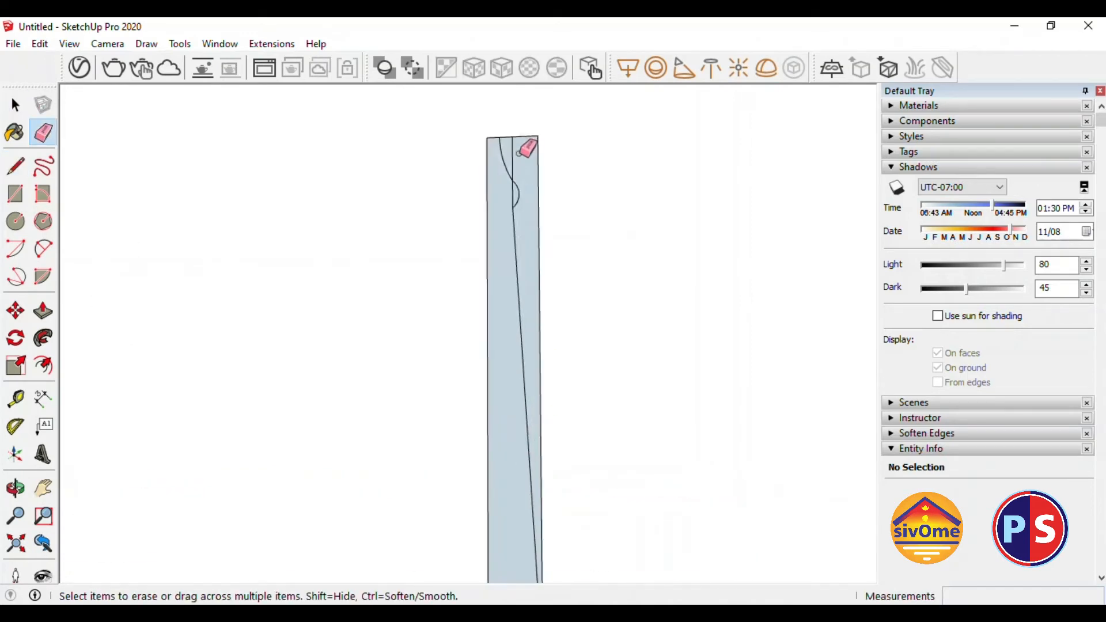
left_click(509, 155)
scroll(510, 173, "up", 2)
left_click_drag(517, 220, 494, 215)
scroll(507, 196, "down", 3)
scroll(509, 195, "up", 5)
scroll(467, 203, "down", 3)
scroll(496, 225, "down", 6)
scroll(502, 375, "up", 2)
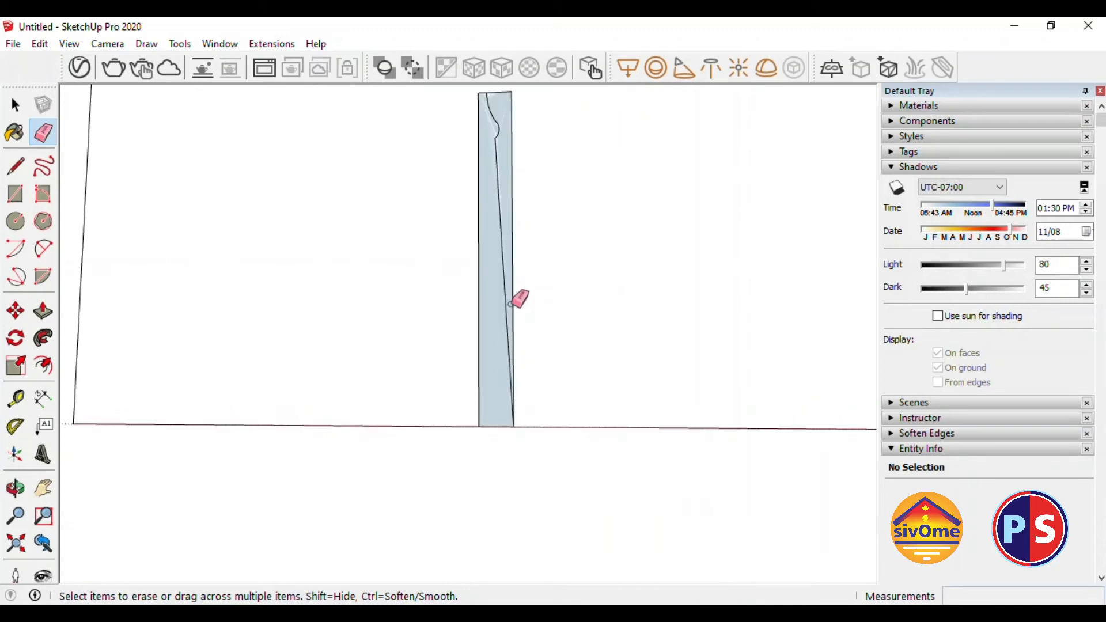
Draw an outward arc bulging about 2.5 mm partway down the slanted line
key("l")
left_click(505, 281)
scroll(515, 334, "up", 4)
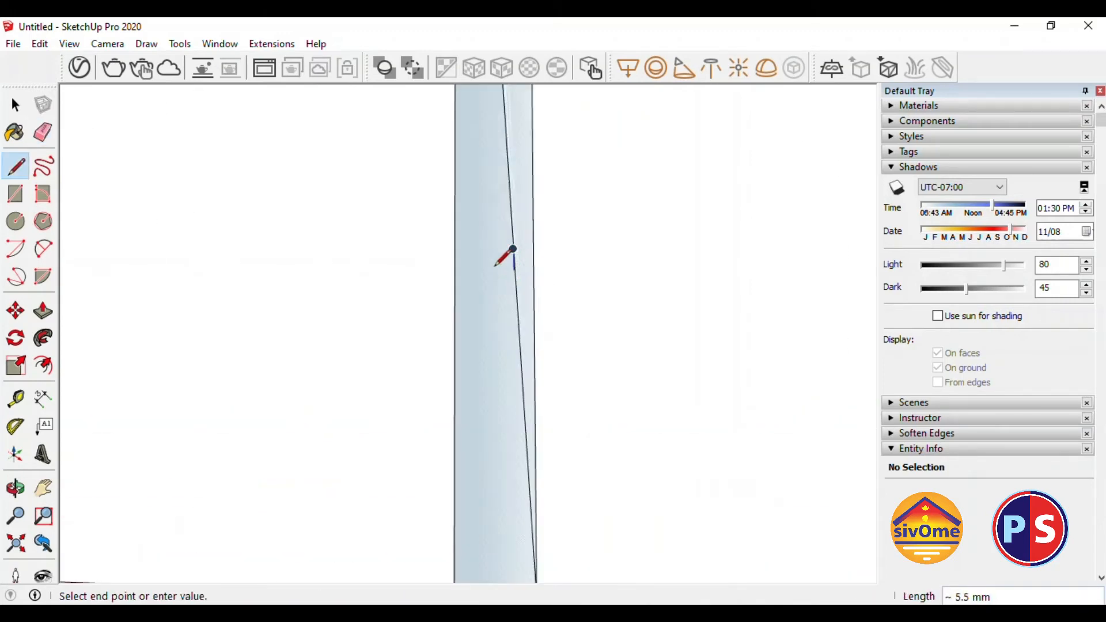
key("a")
left_click(517, 221)
left_click(522, 304)
left_click(531, 254)
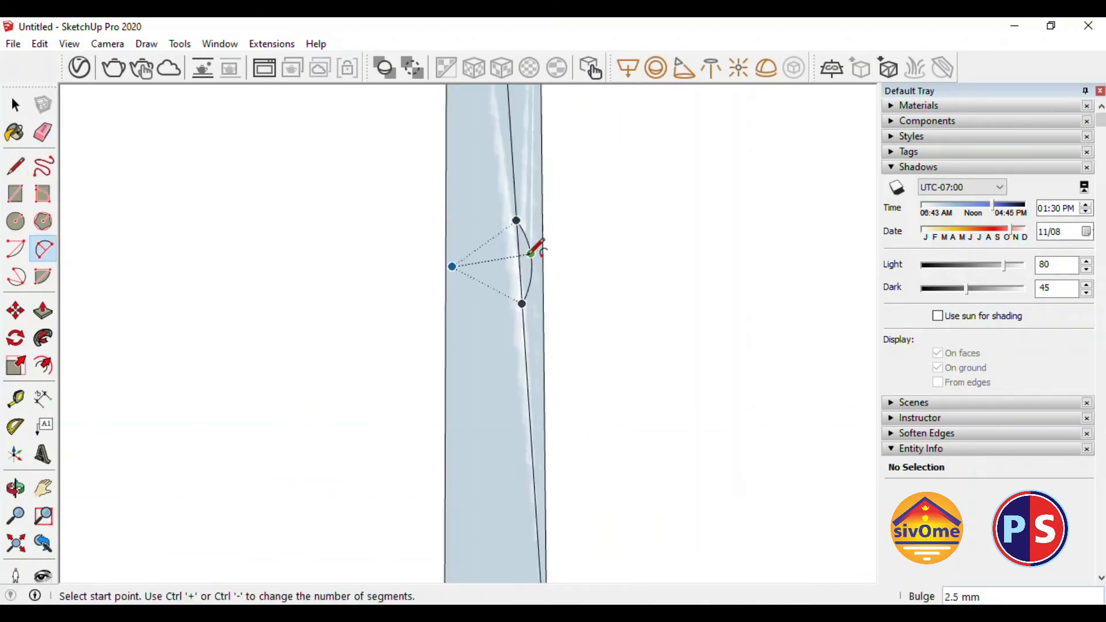
Erase the slanted line's segment behind the new bulge and the strip's leftover edges outside the profile
key("e")
scroll(521, 239, "down", 3)
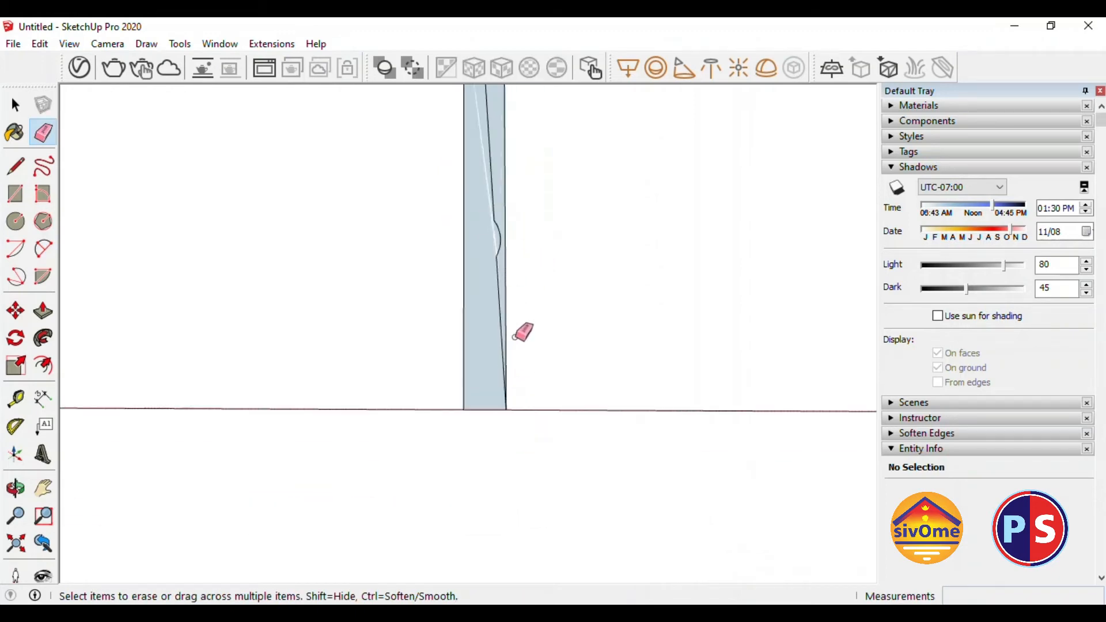
scroll(516, 336, "down", 3)
key("space")
key("e")
Draw a ground circle with a 20 mm radius, centred on the profile's inner base corner
key("c")
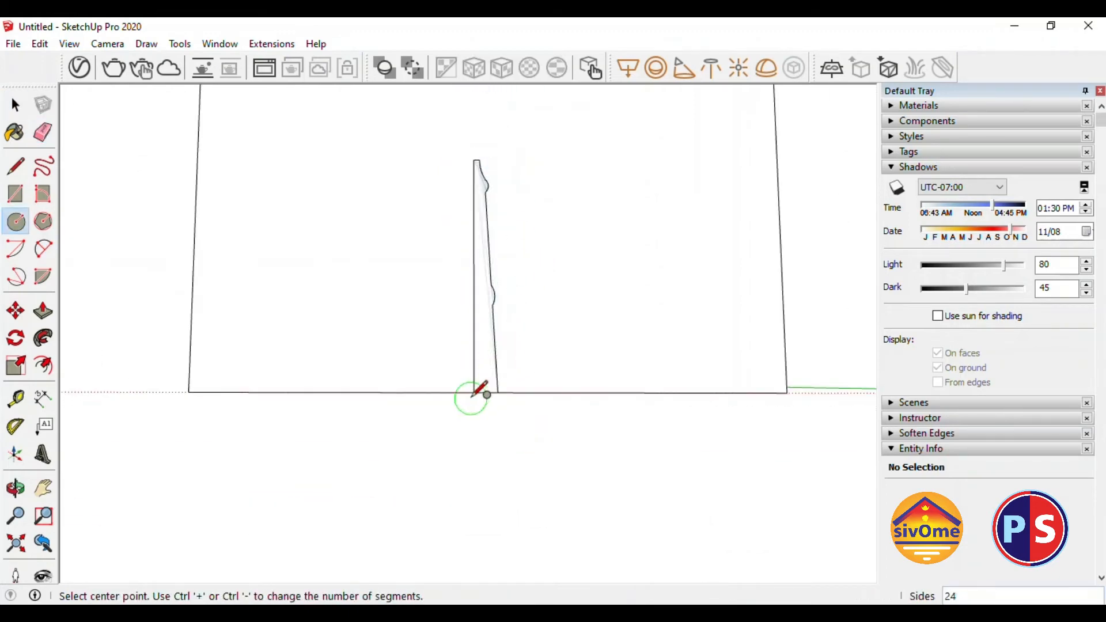
middle_click_drag(477, 382, 487, 343)
scroll(482, 363, "up", 3)
left_click(489, 340)
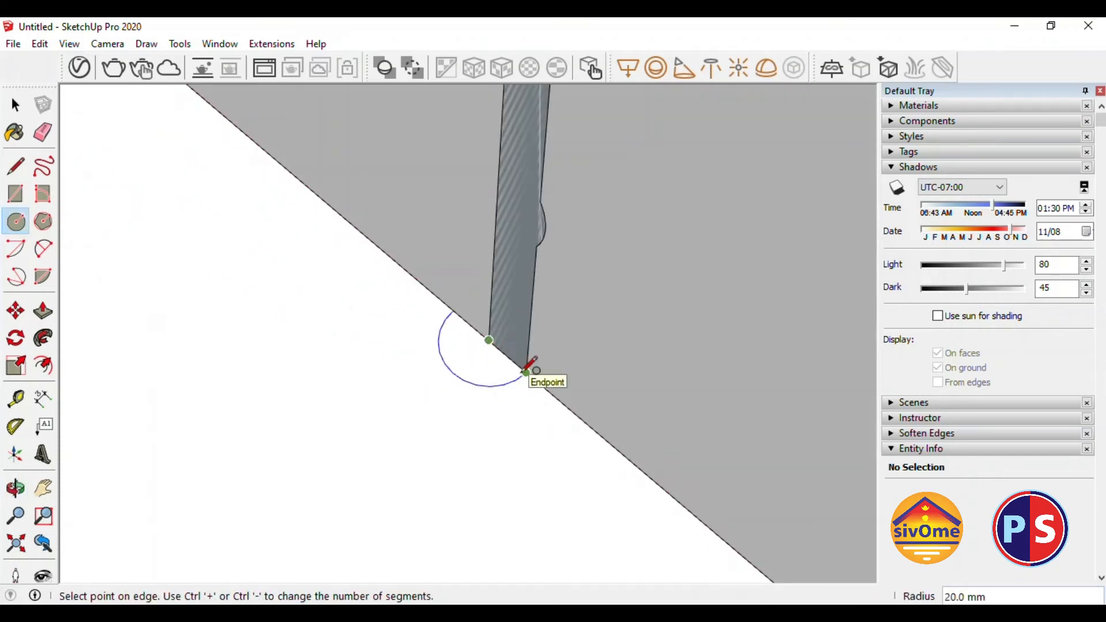
left_click(527, 371)
key("space")
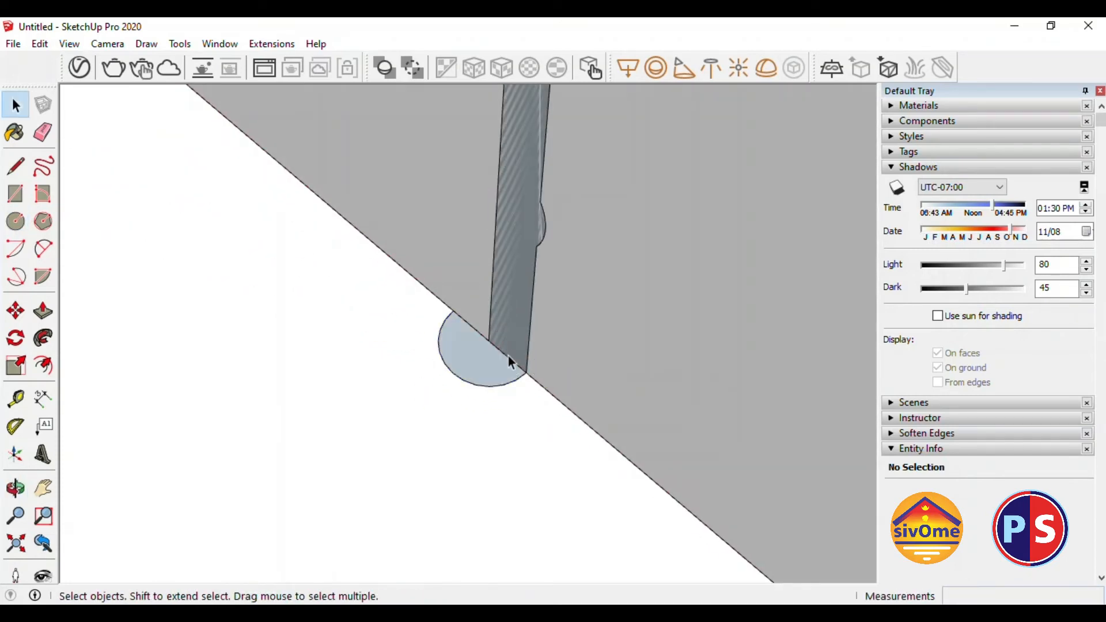
Offset the profile's outer contour inward by 3 mm
double_click(479, 355)
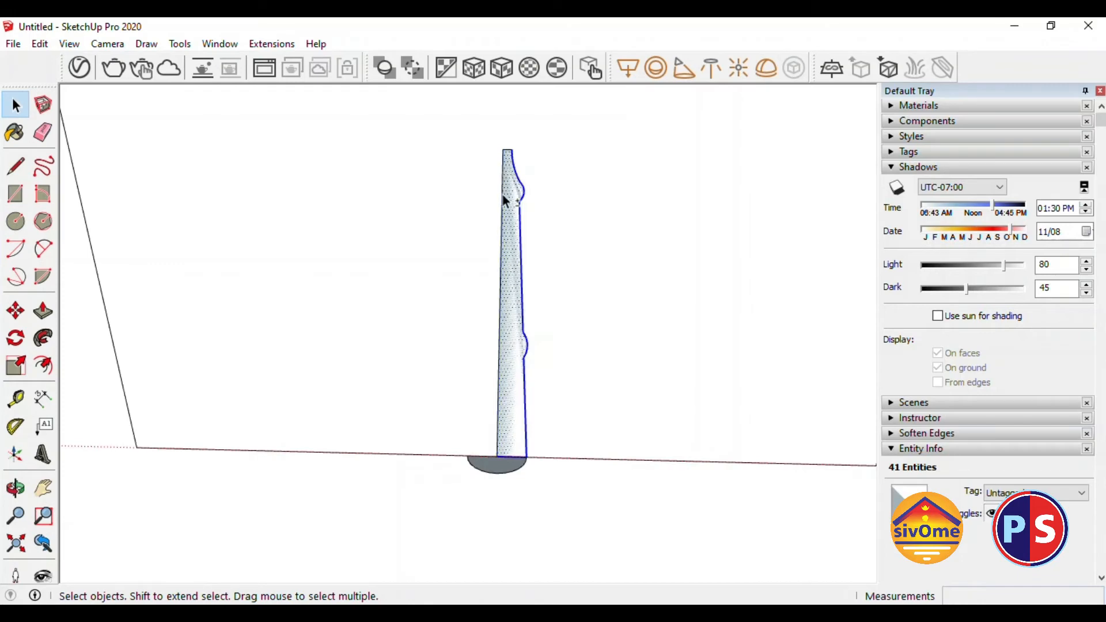
left_click(509, 227, "shift")
scroll(506, 473, "up", 5)
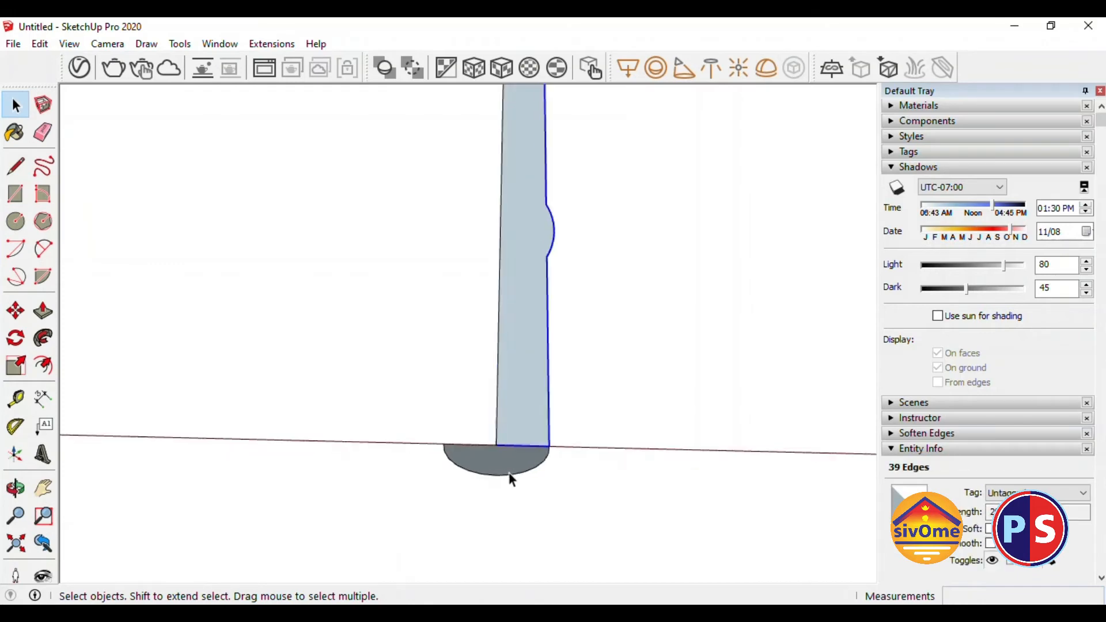
left_click(545, 444, "shift")
key("f")
left_click(569, 385)
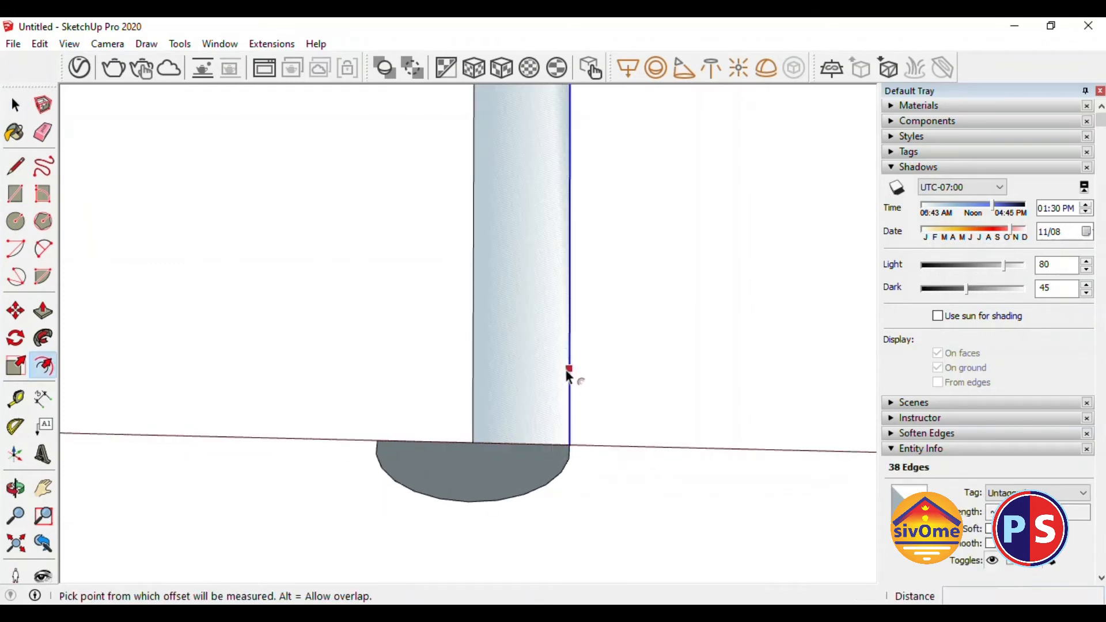
type("3")
key("space")
scroll(521, 399, "down", 6)
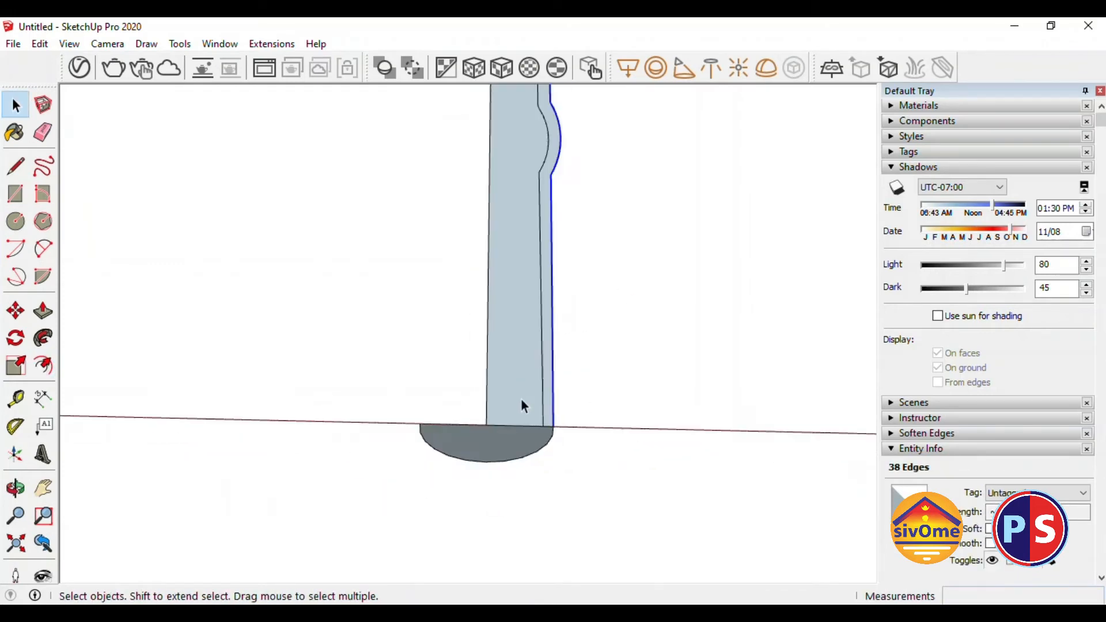
Try to erase the profile's edges inside the offset contour, and undo the erasures
scroll(508, 434, "up", 5)
key("r")
key("e")
scroll(499, 440, "down", 3)
scroll(511, 461, "up", 3)
scroll(495, 111, "down", 4)
scroll(501, 112, "up", 4)
scroll(506, 144, "up", 4)
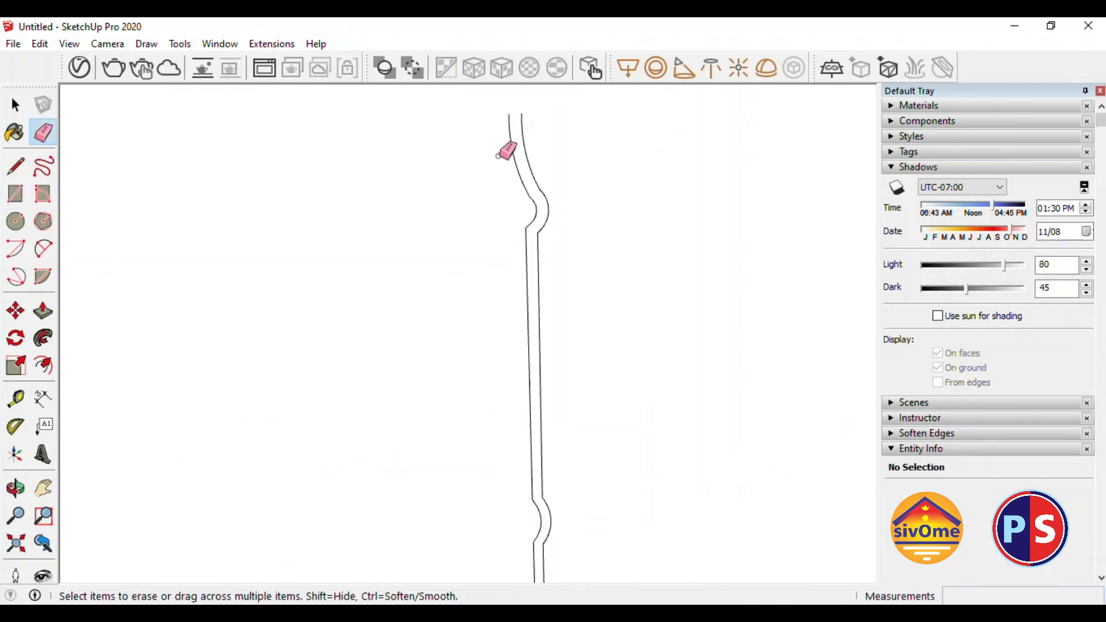
key("ctrl+z")
key("ctrl+z")
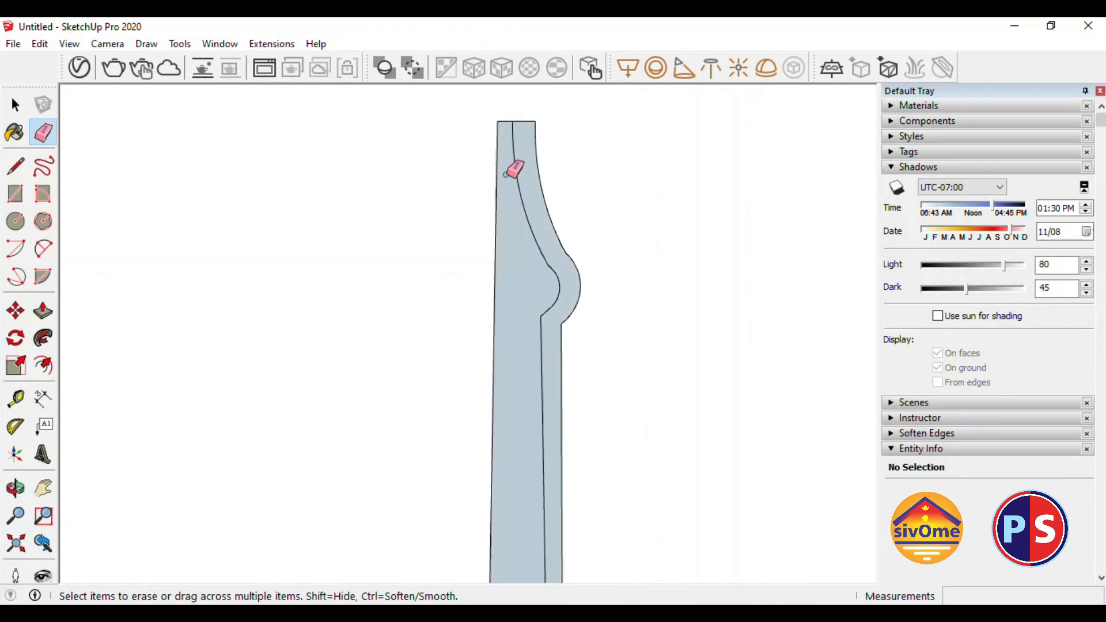
Undo the inward offset of the profile's outer contour
key("space")
left_click(516, 162)
scroll(519, 147, "down", 3)
key("ctrl+z")
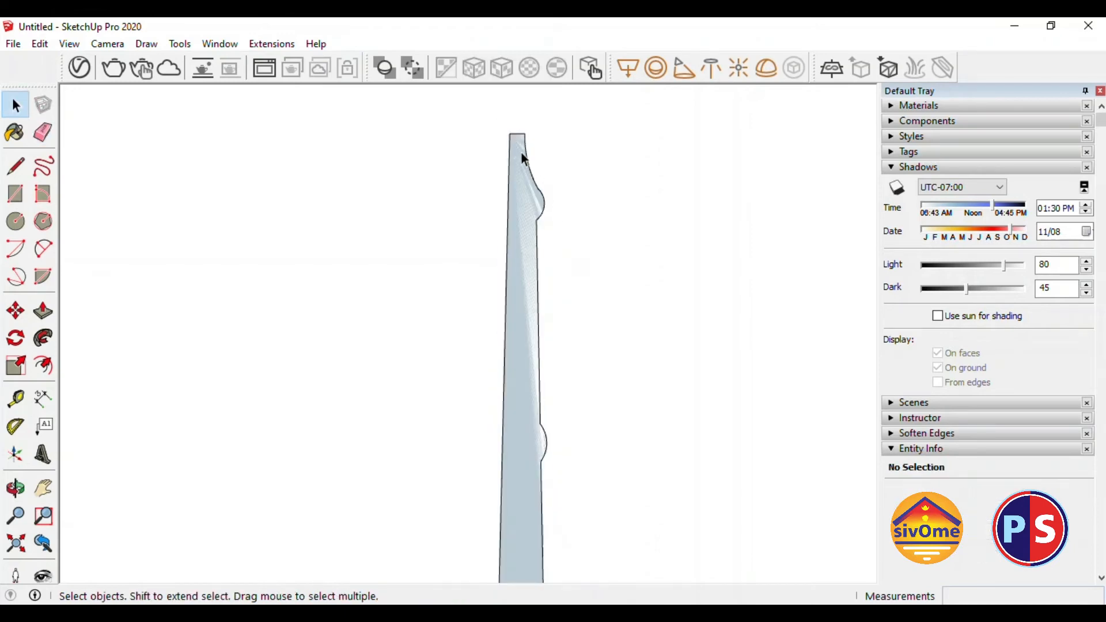
Select only the profile's outer contour, without its top, inner and base edges, and offset it inward by 2 mm
double_click(521, 173)
left_click(520, 173, "shift")
left_click(517, 133, "shift")
left_click(510, 155, "shift")
scroll(496, 89, "down", 2)
scroll(529, 464, "up", 3)
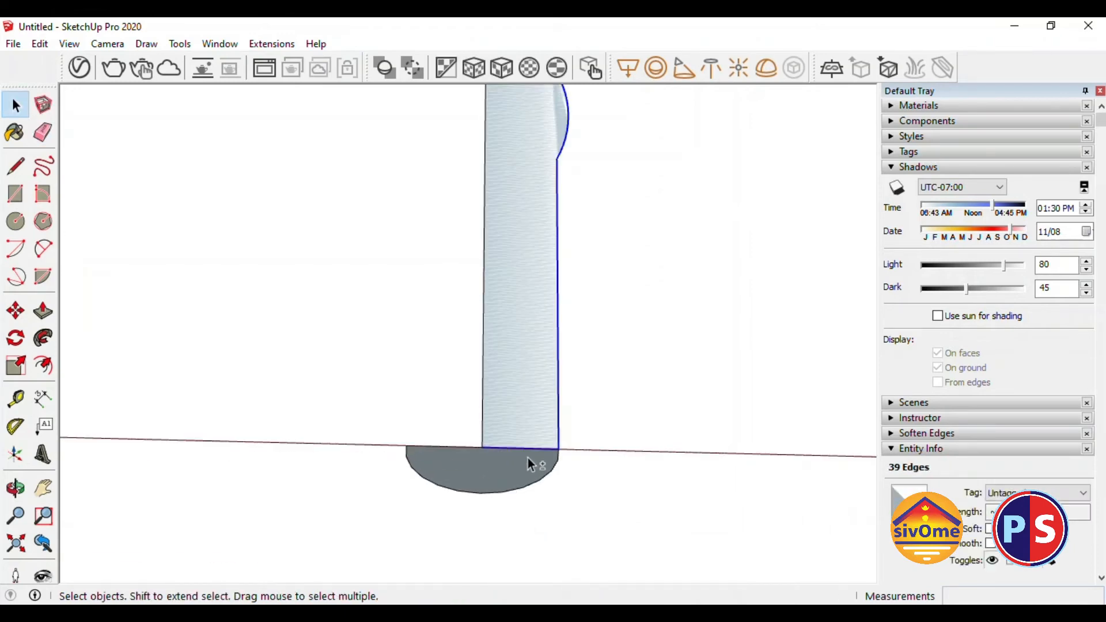
left_click(537, 447, "shift")
key("f")
left_click(555, 404)
type("2")
key("Return")
key("space")
Extend the inner offset curve with a line past the profile's top edge and erase the piece sticking out
scroll(545, 403, "up", 1)
scroll(551, 457, "down", 3)
scroll(543, 148, "up", 4)
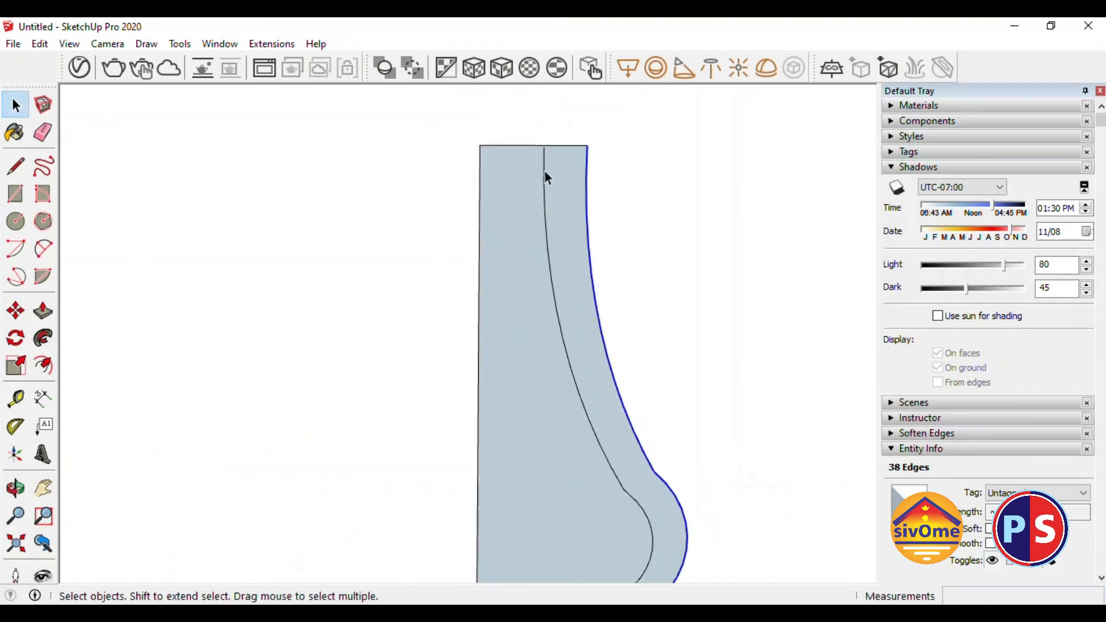
key("l")
left_click(535, 110)
scroll(535, 109, "up", 1)
key("e")
left_click(548, 130)
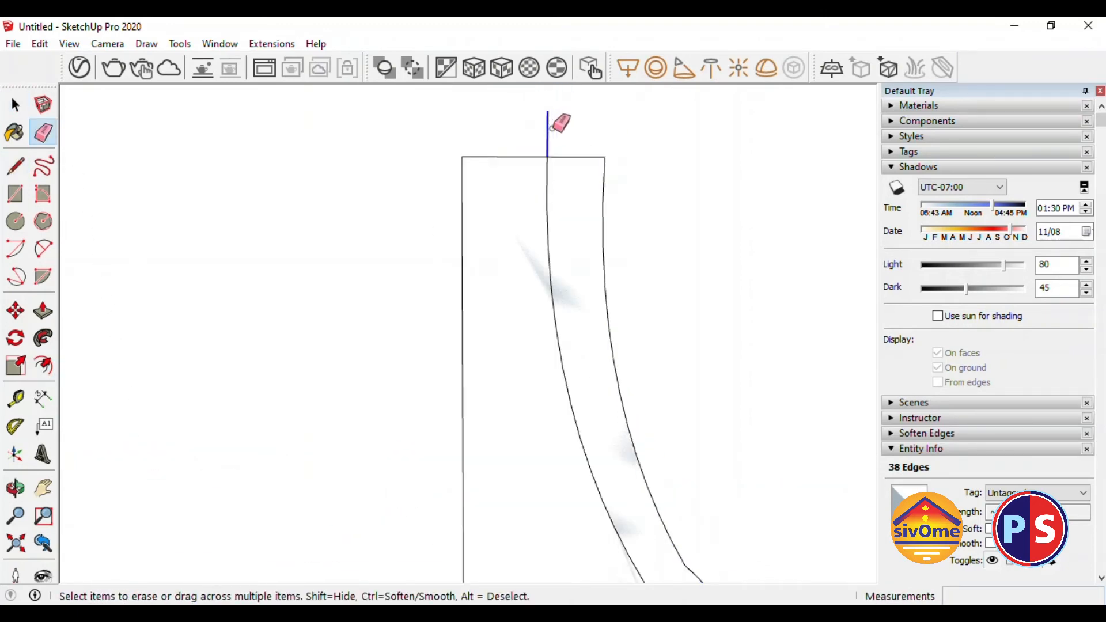
Erase the top and inner vertical edges enclosing the face inside the thin wall profile
key("space")
double_click(577, 215)
triple_click(602, 232)
scroll(542, 141, "down", 3)
scroll(551, 253, "down", 4)
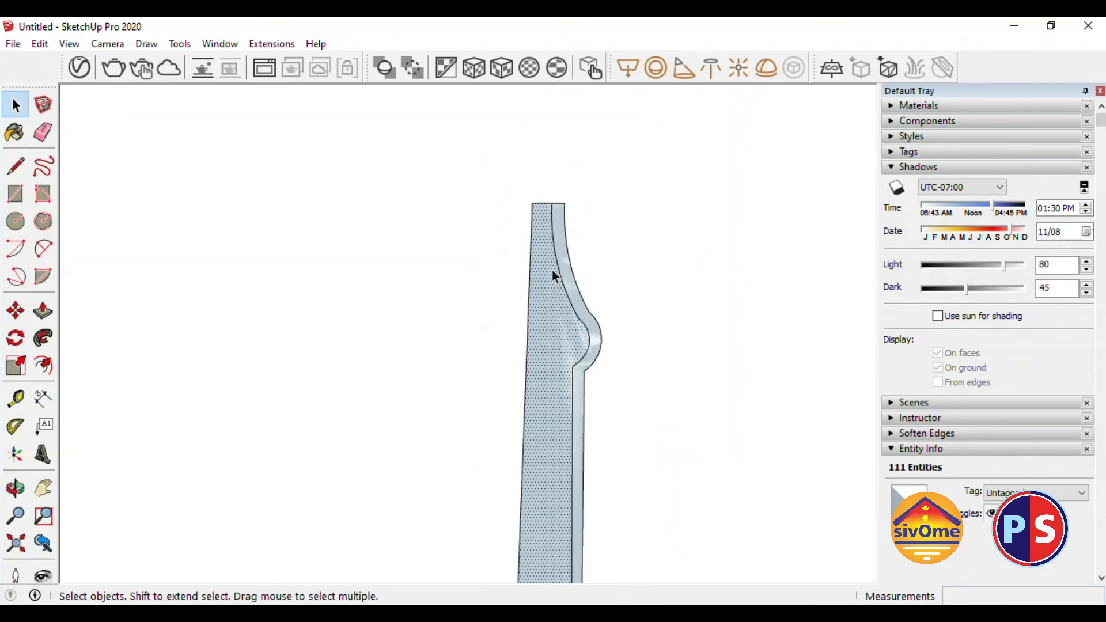
left_click(548, 270)
key("e")
left_click(539, 211)
left_click(533, 215)
scroll(512, 225, "down", 5)
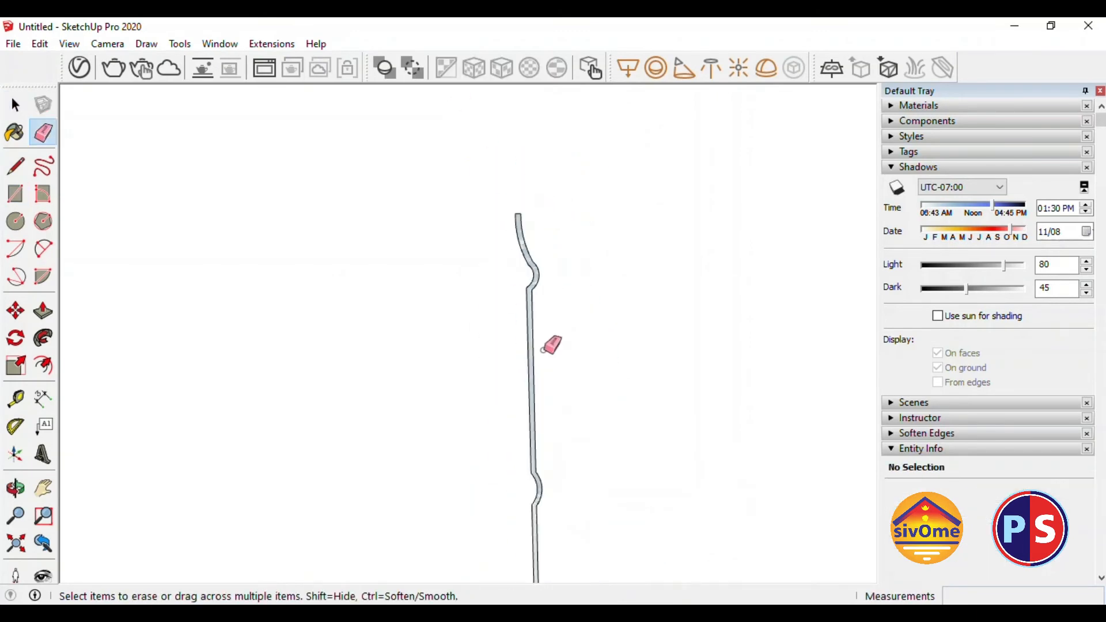
Sweep the thin, tapered wall profile around the 20 mm radius ground circle with Follow Me
key("space")
scroll(525, 484, "up", 4)
left_click(525, 493)
scroll(526, 493, "up", 3)
double_click(520, 522)
left_click(517, 519, "shift")
key("shift+f")
left_click(549, 457)
scroll(518, 392, "down", 7)
middle_click_drag(500, 363, 426, 374)
Try to group the connected geometry of the swept tapered body and move the group aside
key("space")
scroll(472, 288, "up", 2)
triple_click(495, 219)
right_click(499, 155)
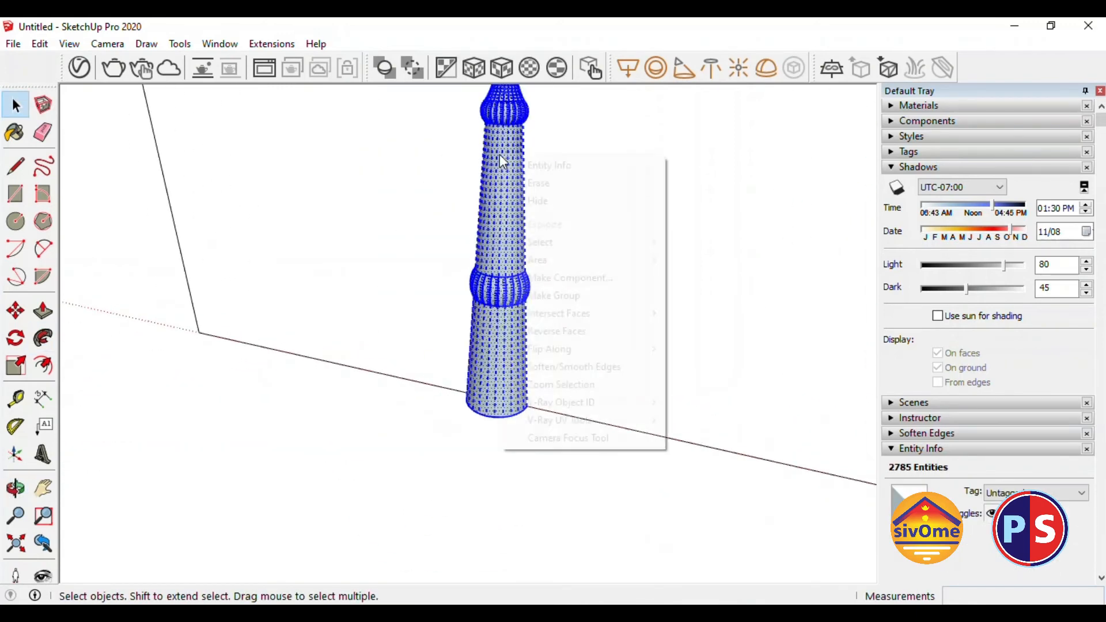
left_click(578, 295)
scroll(481, 272, "down", 2)
key("m")
left_click(515, 371)
scroll(374, 271, "down", 5)
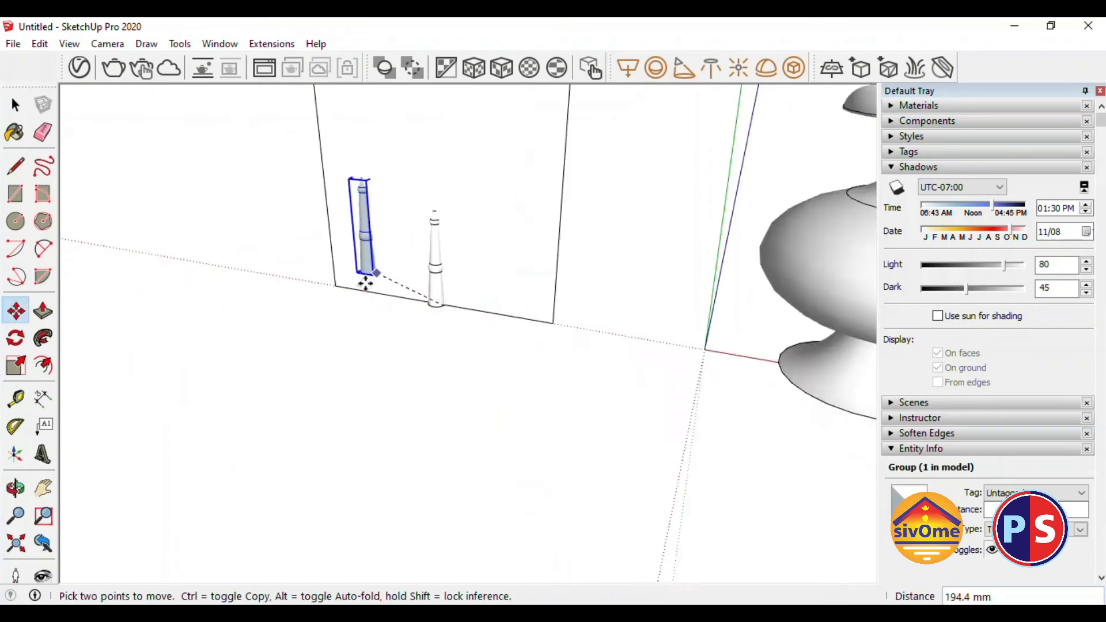
key("space")
Select the complete tapered body, including both its outer and inner surfaces, and make it a group
scroll(438, 288, "up", 2)
scroll(403, 248, "up", 1)
triple_click(409, 264)
scroll(415, 300, "up", 5)
double_click(415, 287)
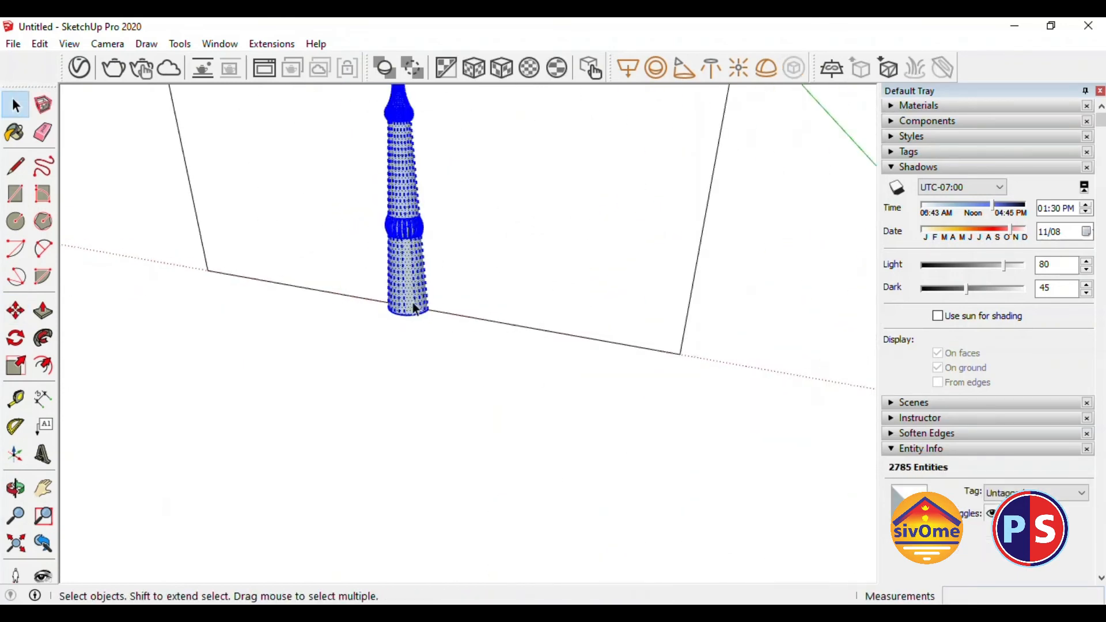
scroll(436, 285, "down", 6)
left_click_drag(393, 157, 496, 398)
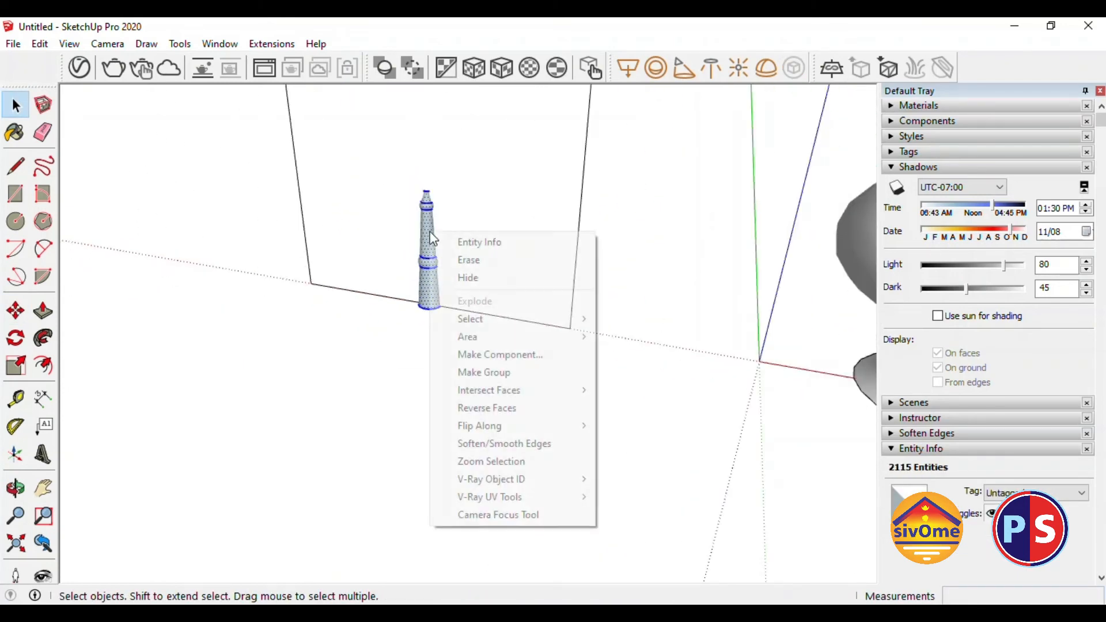
left_click(496, 372)
Move the tapered spout group by its base onto the outer shoulder of the vase
scroll(444, 294, "up", 3)
key("m")
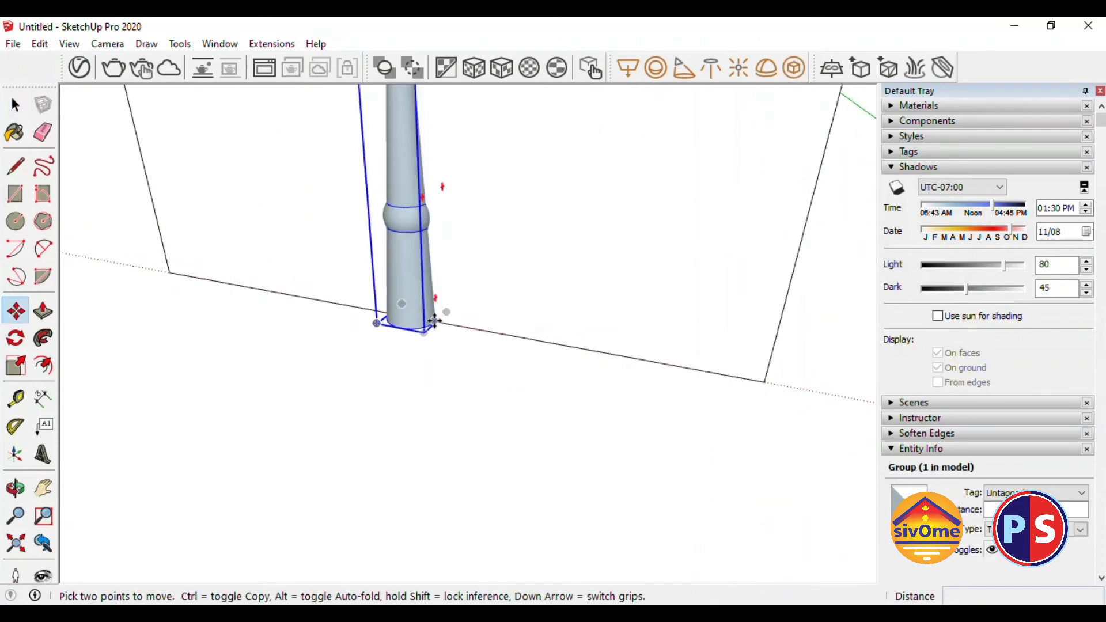
left_click(435, 321)
scroll(439, 321, "up", 2)
scroll(388, 252, "down", 8)
scroll(596, 206, "up", 1)
left_click(594, 211)
scroll(594, 211, "up", 3)
scroll(583, 192, "down", 2)
Tilt the spout group outward from the vase with a rotation angle of 75 degrees
key("a")
middle_click_drag(582, 192, 671, 173)
key("space")
scroll(587, 202, "up", 3)
key("m")
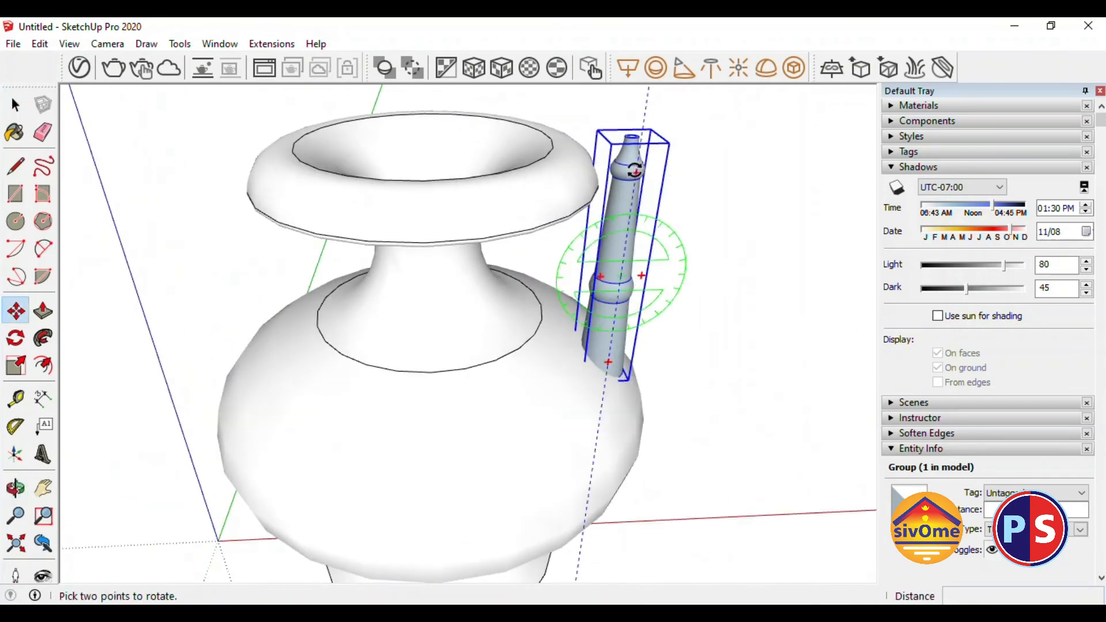
left_click(635, 170)
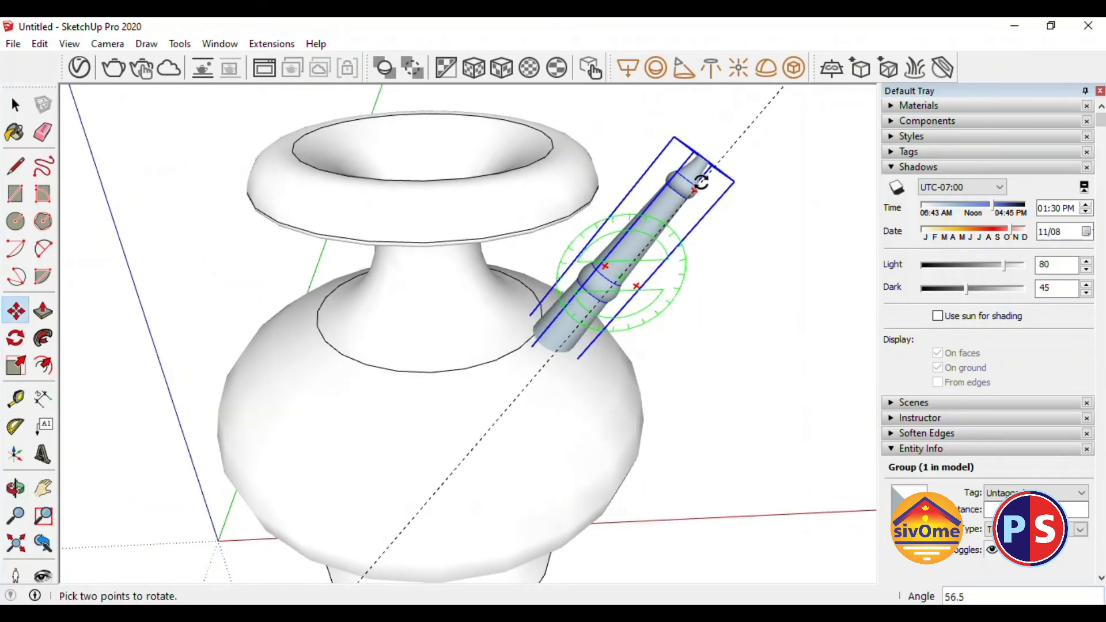
type("75")
key("Return")
Move the tilted spout group along the red axis against the vase's shoulder
left_click(602, 310)
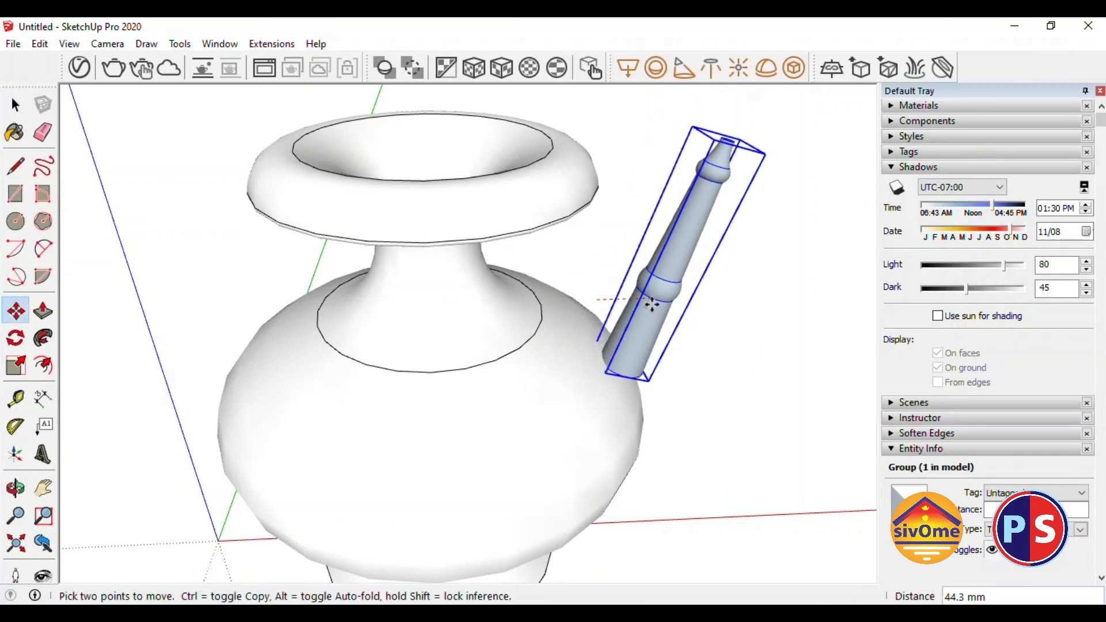
left_click(634, 303)
scroll(625, 306, "up", 3)
middle_click_drag(626, 306, 624, 315)
scroll(625, 315, "down", 5)
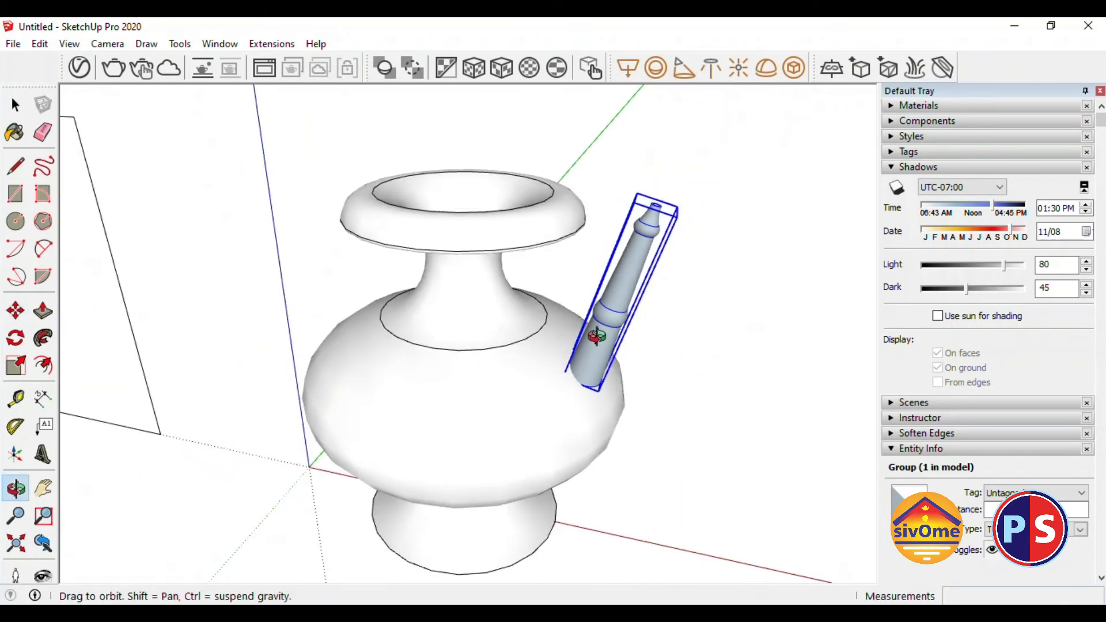
Scale the spout group slightly, using grips near its lower and upper ends
scroll(625, 315, "up", 3)
key("s")
scroll(610, 381, "up", 3)
middle_click_drag(635, 341, 523, 314)
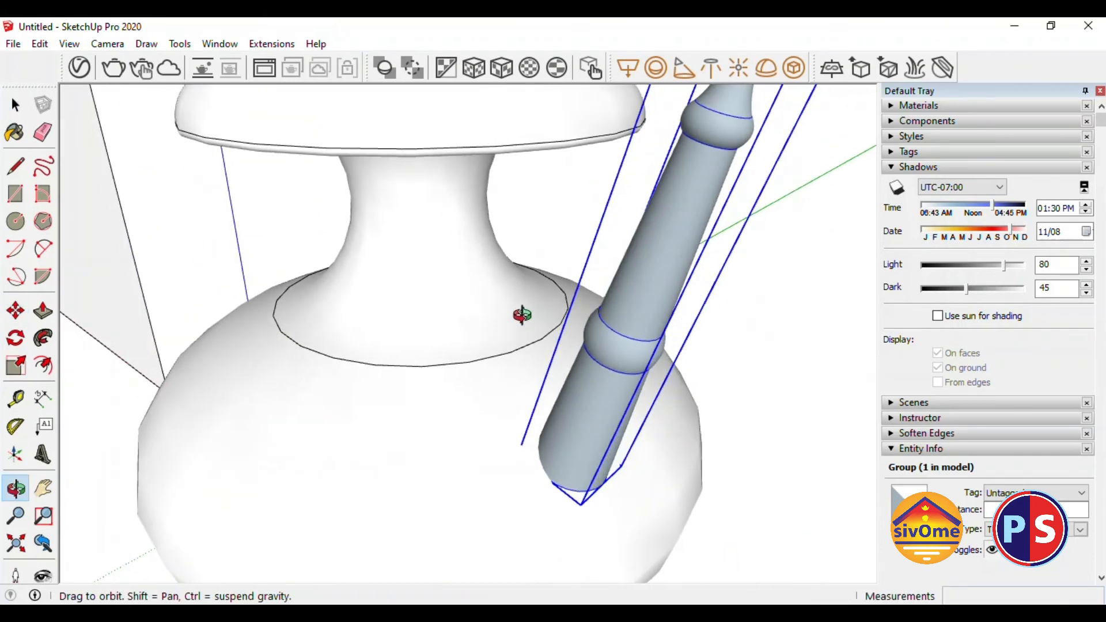
mouse_move(684, 331)
left_mouse_down()
mouse_move(694, 335)
mouse_move(686, 333)
left_mouse_up()
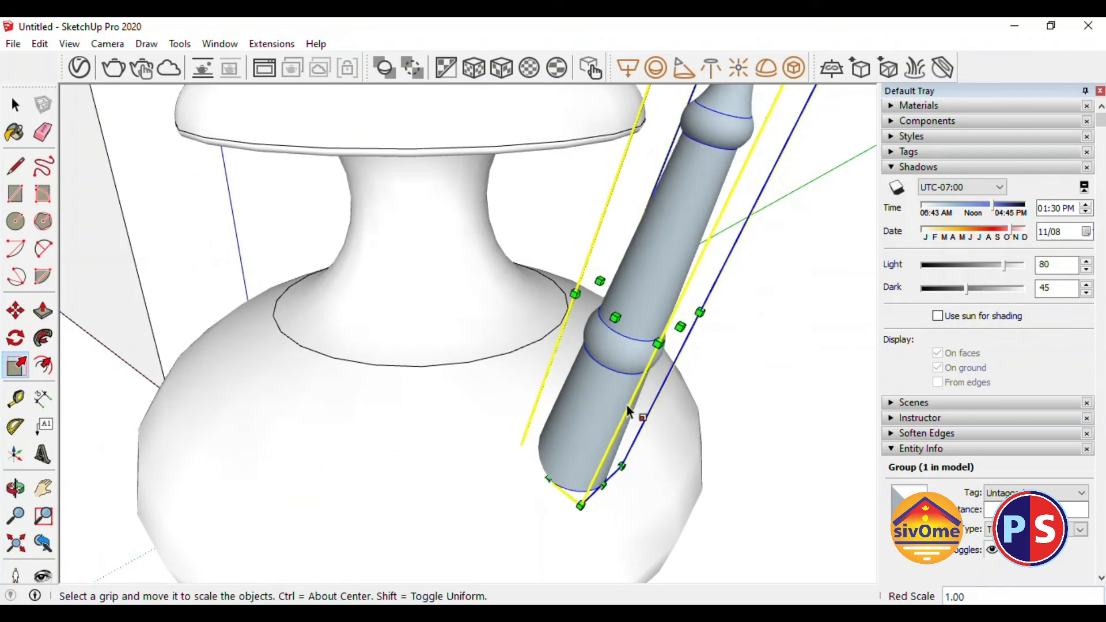
scroll(579, 448, "down", 2)
left_click_drag(559, 487, 563, 478)
key("space")
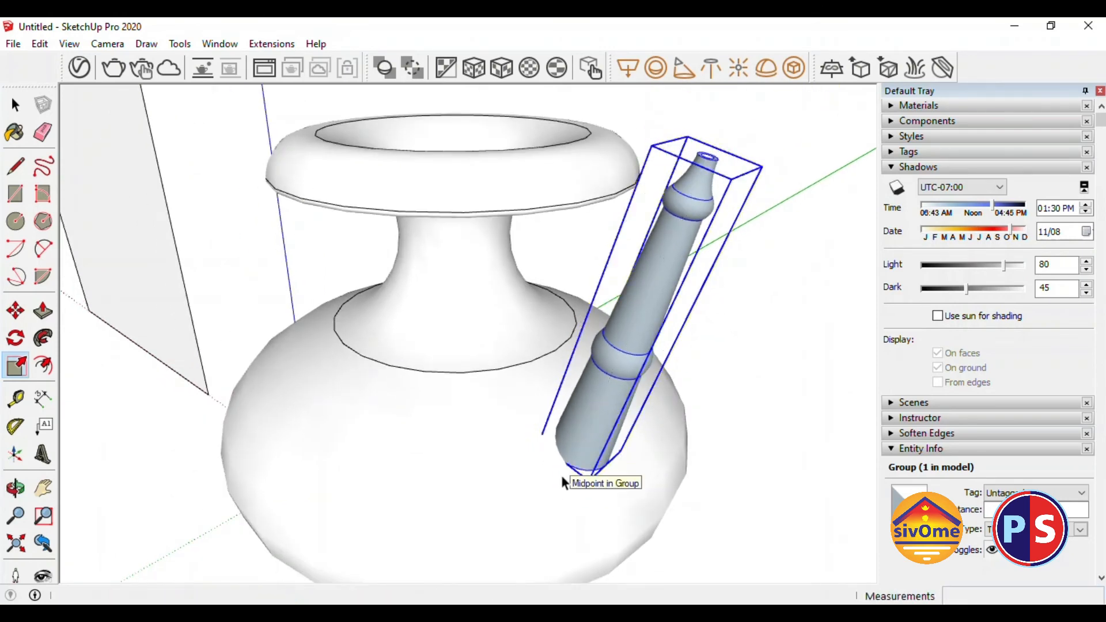
scroll(628, 408, "down", 1)
scroll(699, 176, "up", 5)
middle_click_drag(699, 177, 689, 215)
key("s")
left_click_drag(684, 234, 704, 202)
key("space")
scroll(766, 207, "down", 4)
middle_click_drag(747, 231, 746, 234)
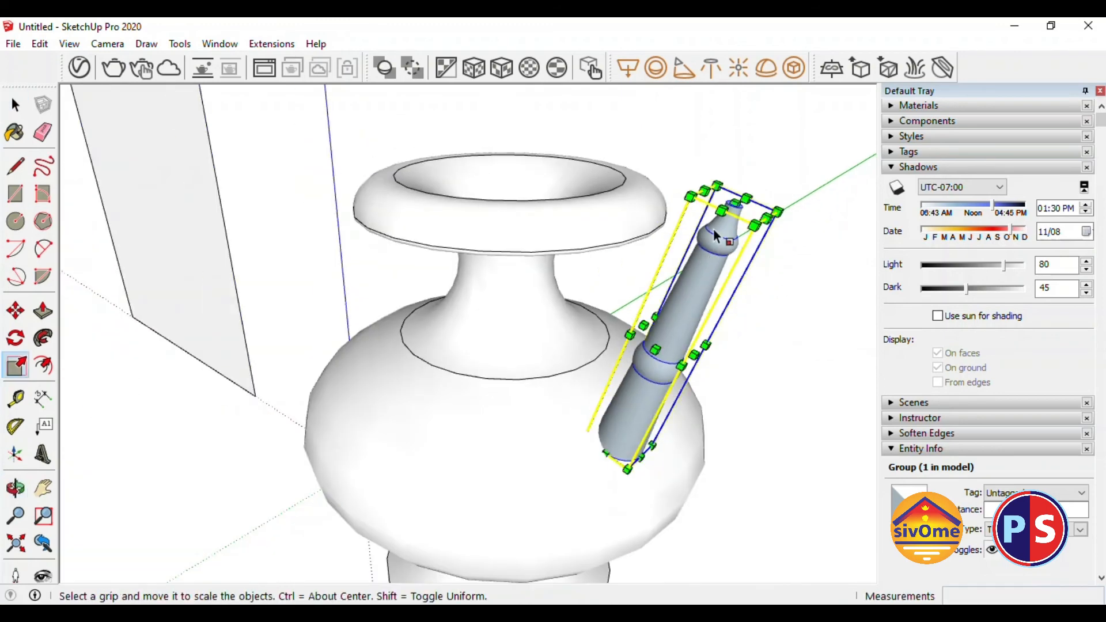
key("m")
left_click_drag(716, 233, 734, 254)
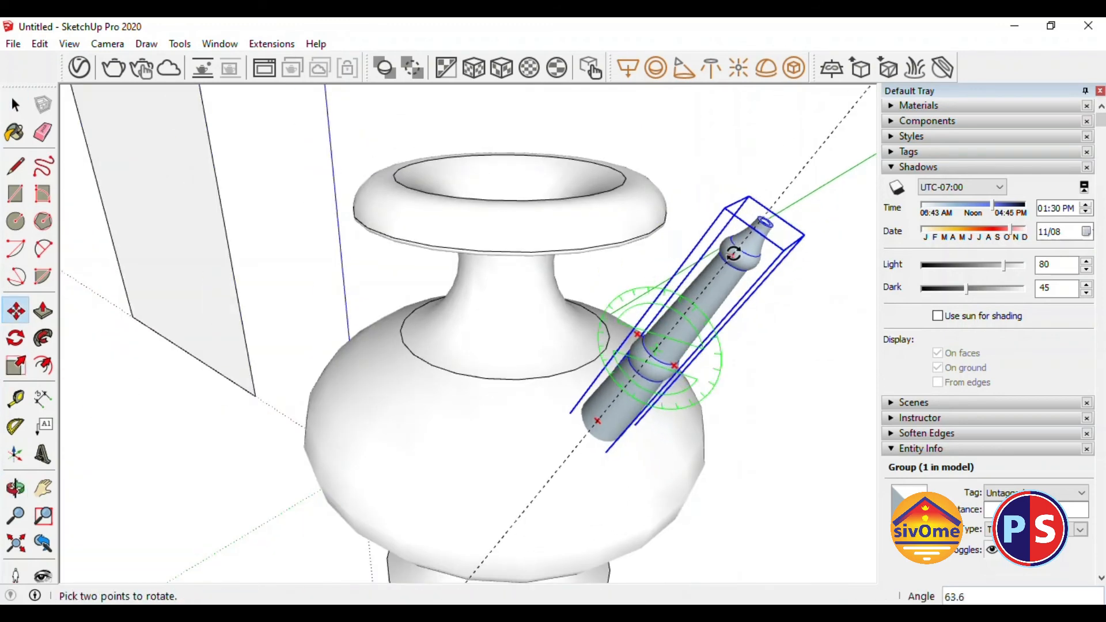
key("ctrl+z")
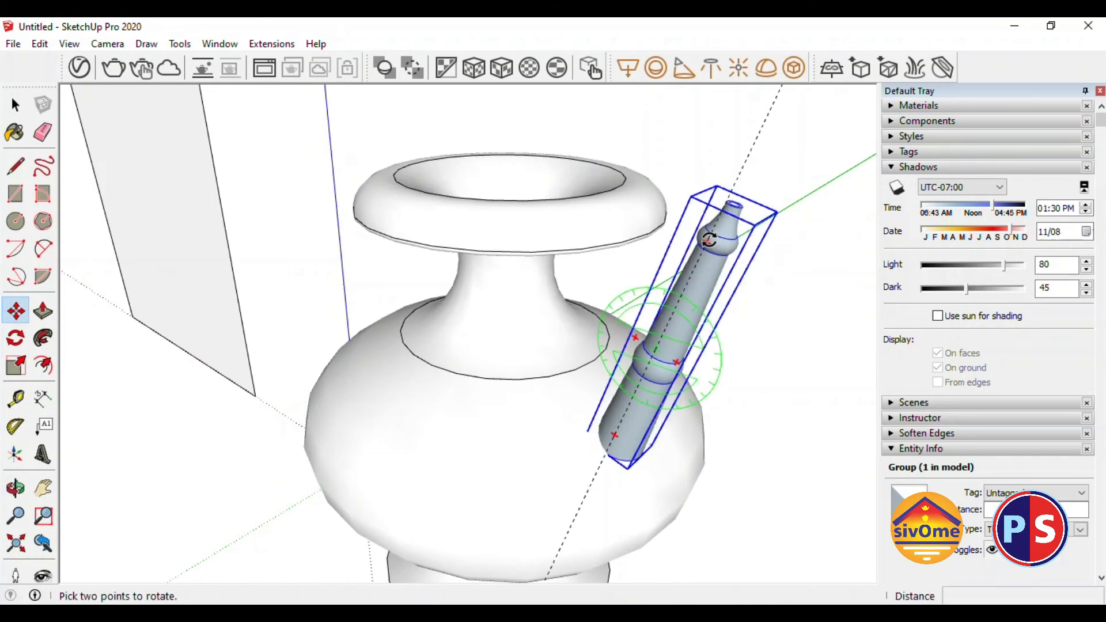
Rotate the spout group outward about its middle, entering an angle of 60 degrees
left_click(710, 240)
type("60")
key("Return")
key("space")
Shift the spout group in top view to line it up with the vase's centre
scroll(694, 271, "down", 2)
middle_click_drag(695, 272, 603, 356)
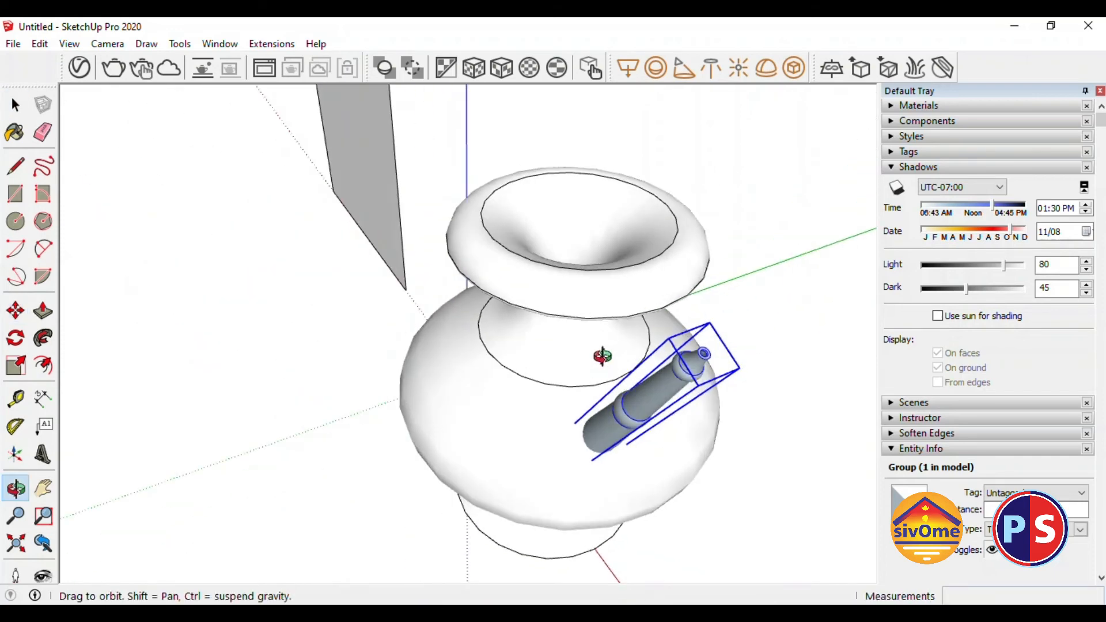
key("t")
scroll(519, 349, "down", 3)
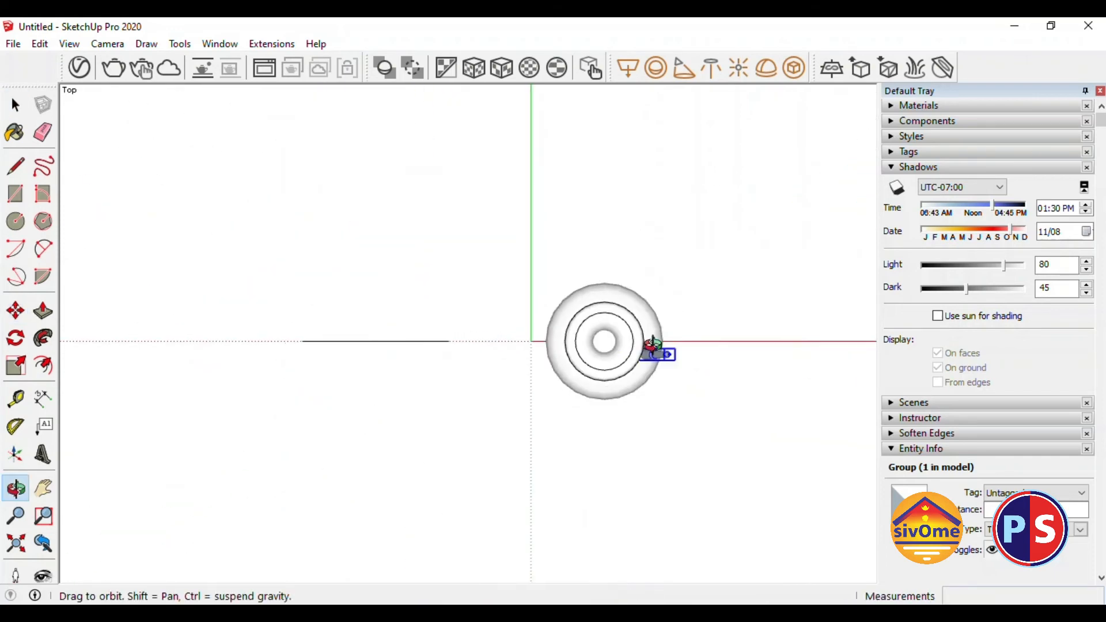
key("p")
scroll(638, 346, "up", 4)
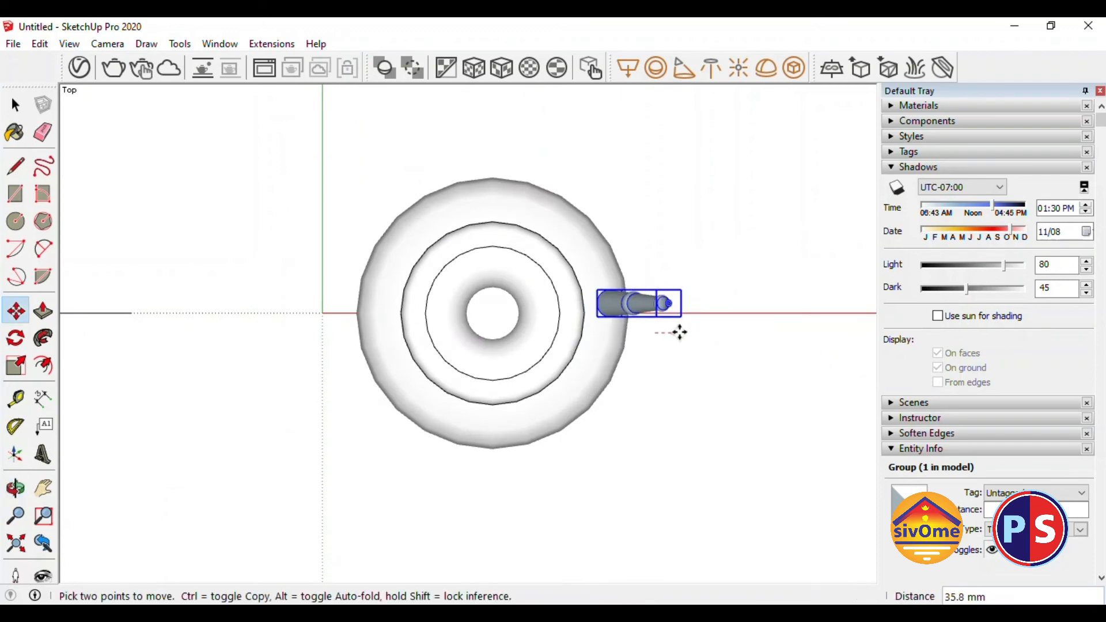
middle_click_drag(674, 340, 548, 320)
scroll(547, 320, "up", 2)
Move the spout group down so its base sinks into the vase's shoulder, and deselect it
key("m")
key("ctrl")
left_click(567, 238)
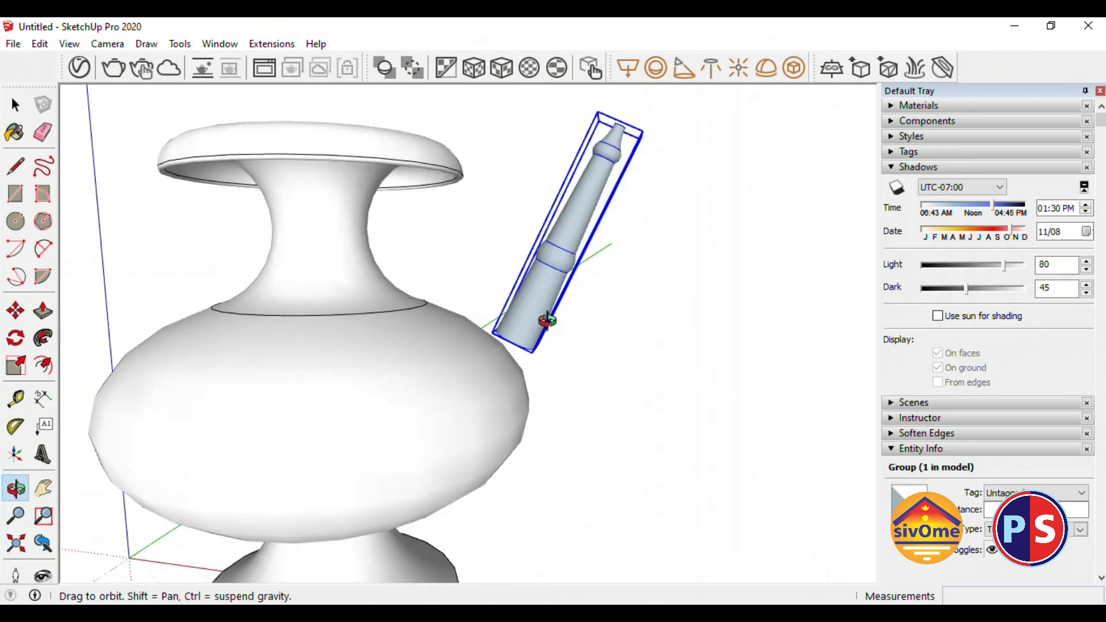
key("space")
left_click_drag(580, 196, 559, 257)
middle_click_drag(567, 255, 494, 323)
left_click(709, 322)
Paint the vase with the Laura_Hair material from the In Model collection
left_click(892, 169)
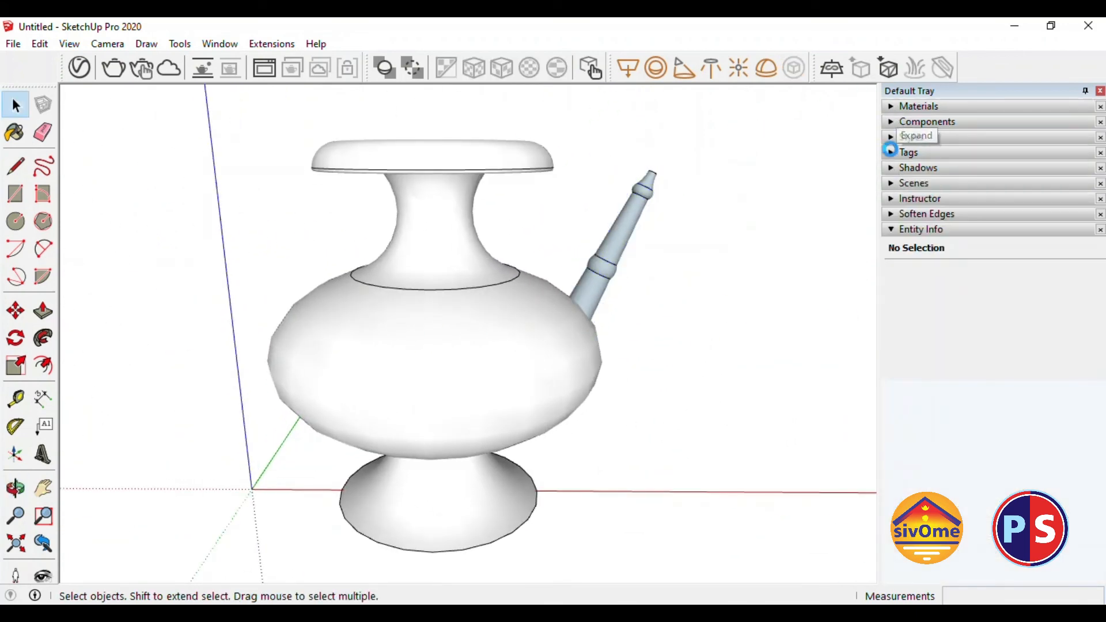
left_click(1013, 210)
left_click(975, 226)
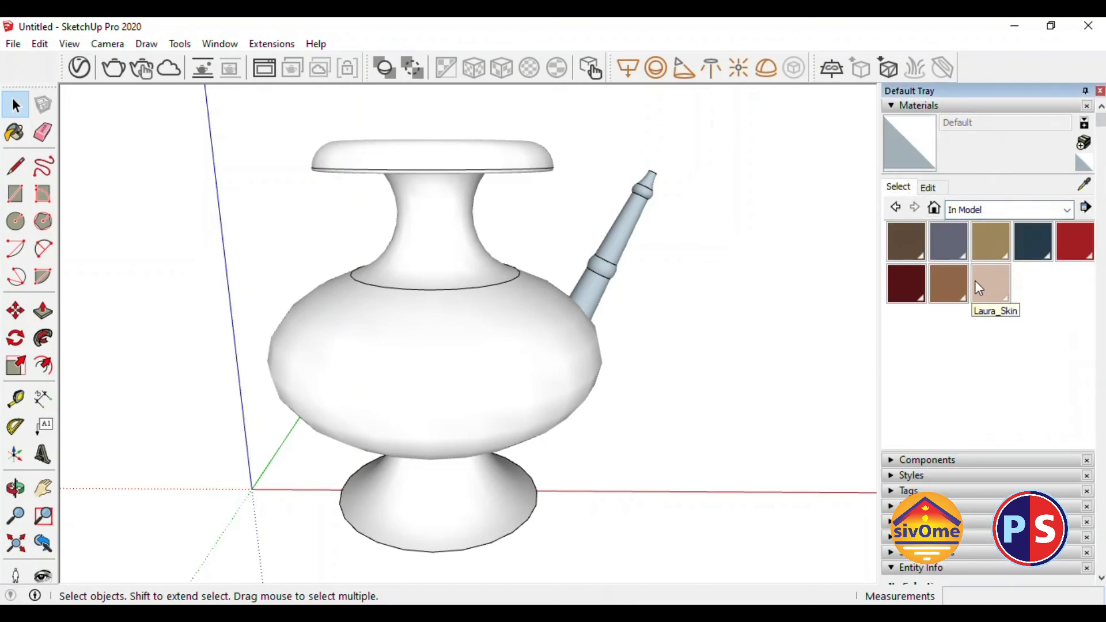
left_click(990, 247)
left_click(500, 326)
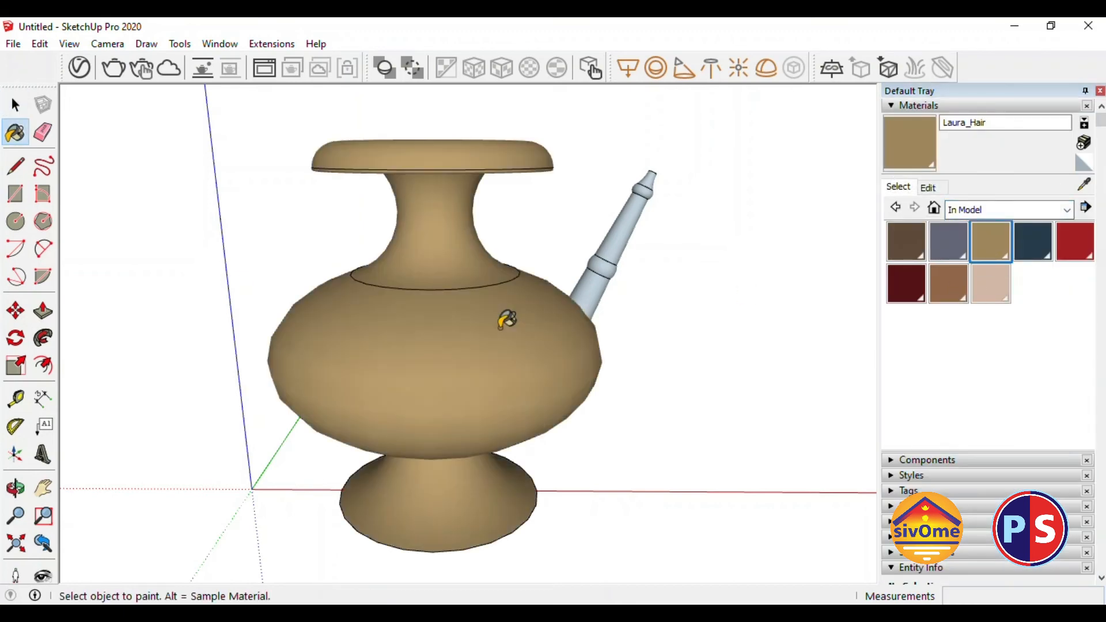
Examine the painted vase and the spout's joint with the body from several angles
middle_click_drag(684, 345, 182, 413)
scroll(468, 381, "down", 3)
middle_click_drag(468, 380, 482, 421)
scroll(494, 390, "up", 3)
scroll(494, 390, "down", 2)
scroll(506, 395, "up", 2)
scroll(469, 365, "up", 2)
middle_click_drag(469, 366, 478, 380)
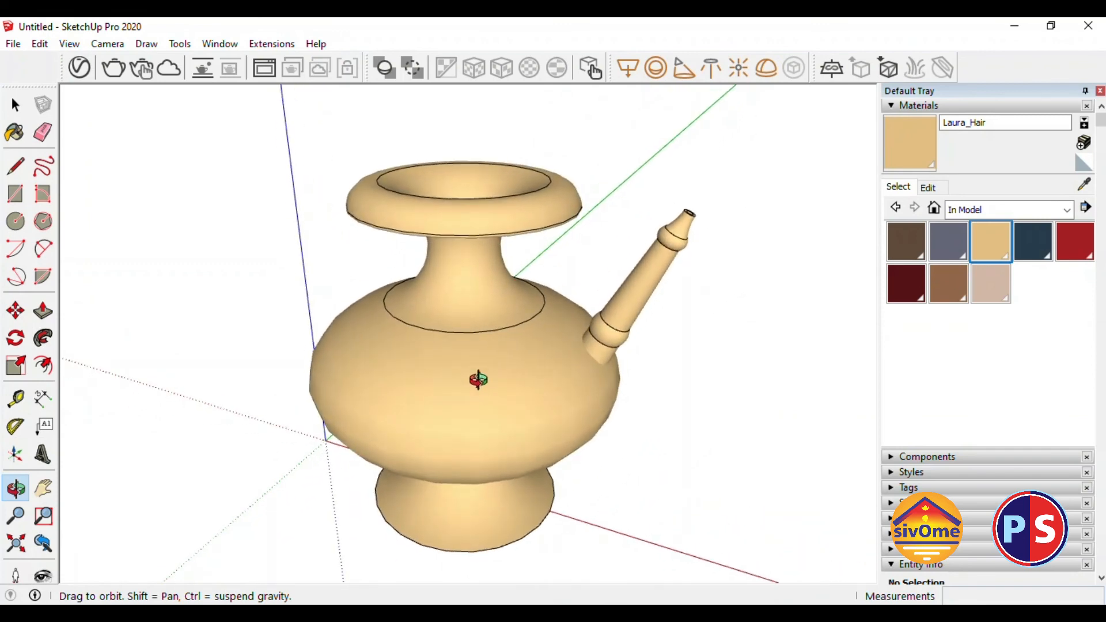
Scale the spout group uniformly by about 1.11 from a corner of its upper end
scroll(518, 365, "up", 1)
left_click(632, 346)
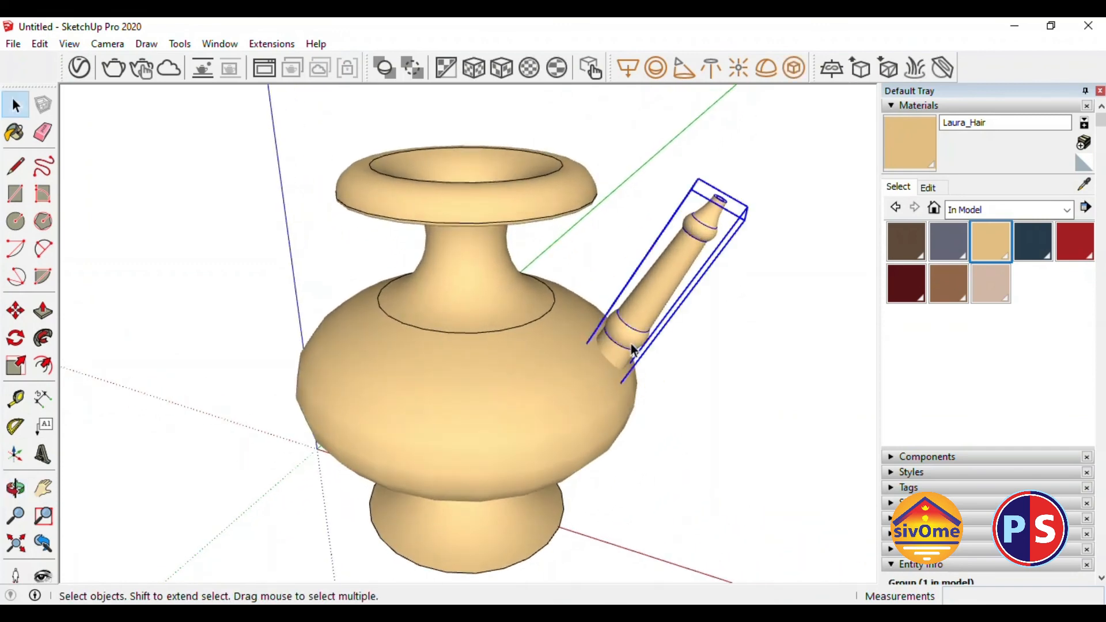
key("s")
left_click_drag(750, 218, 772, 222)
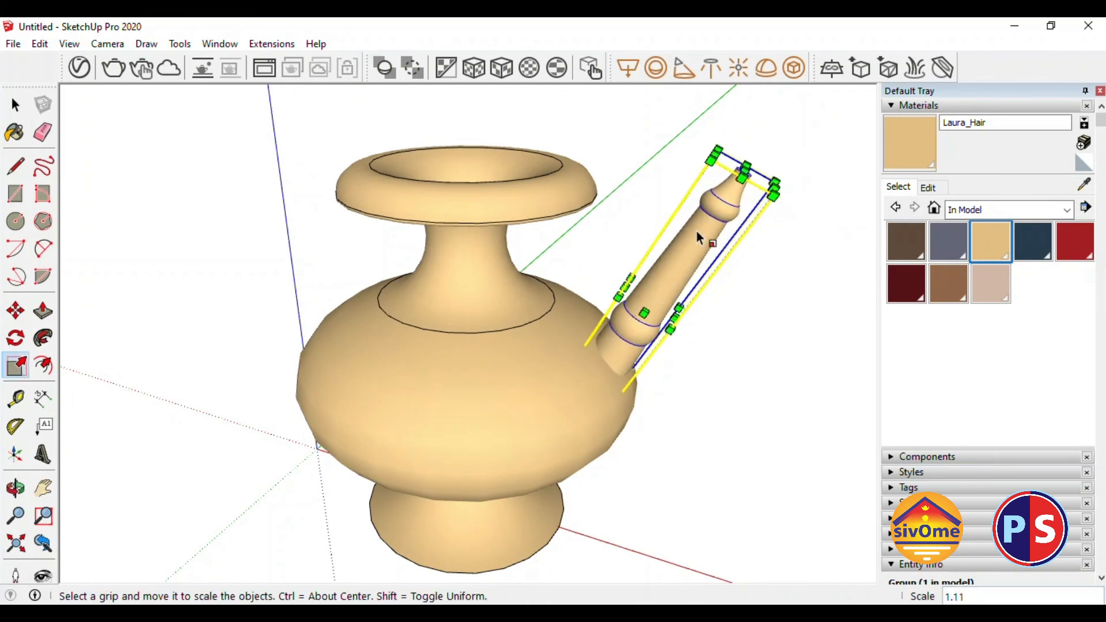
Move the enlarged spout group down so its base sits in the vase's shoulder, and check it from other angles
key("m")
left_click(718, 201)
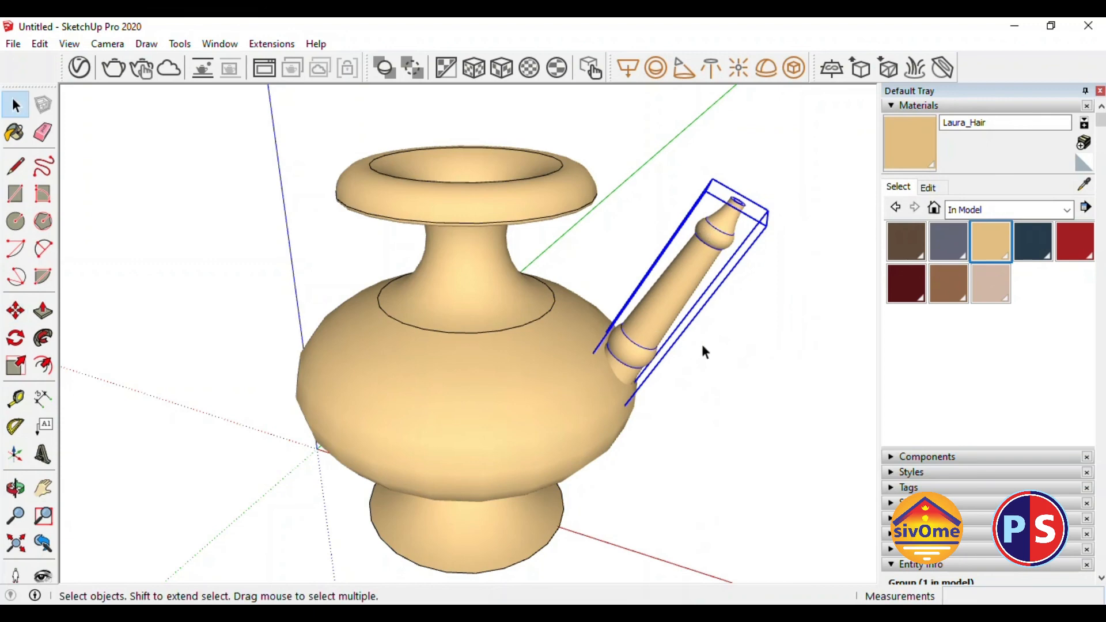
middle_click_drag(635, 341, 523, 370)
scroll(511, 334, "up", 3)
middle_click_drag(704, 347, 529, 367)
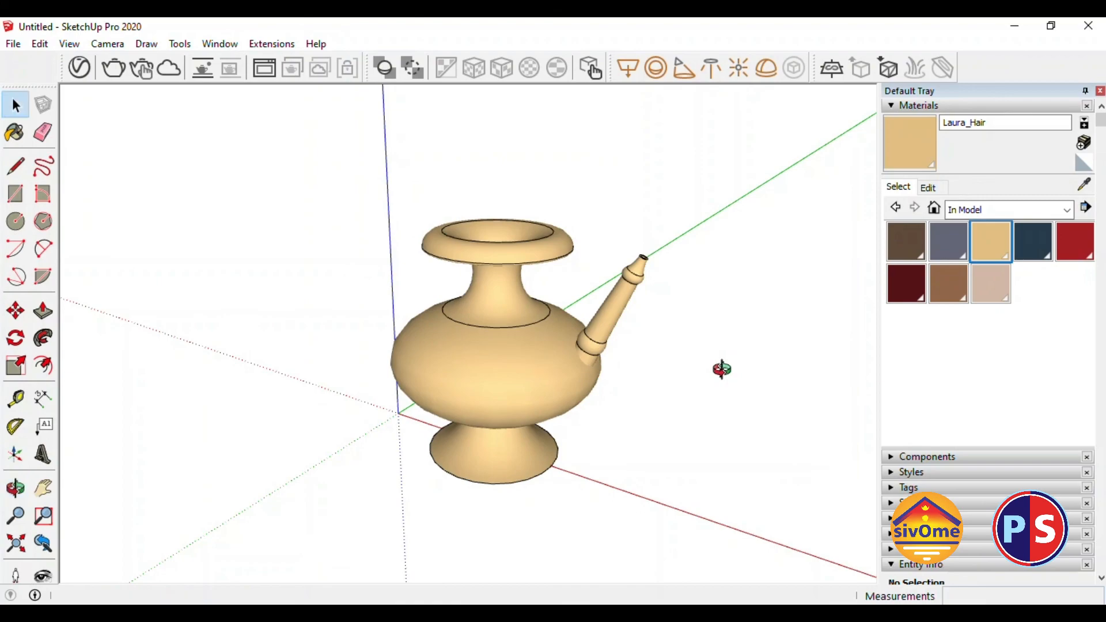